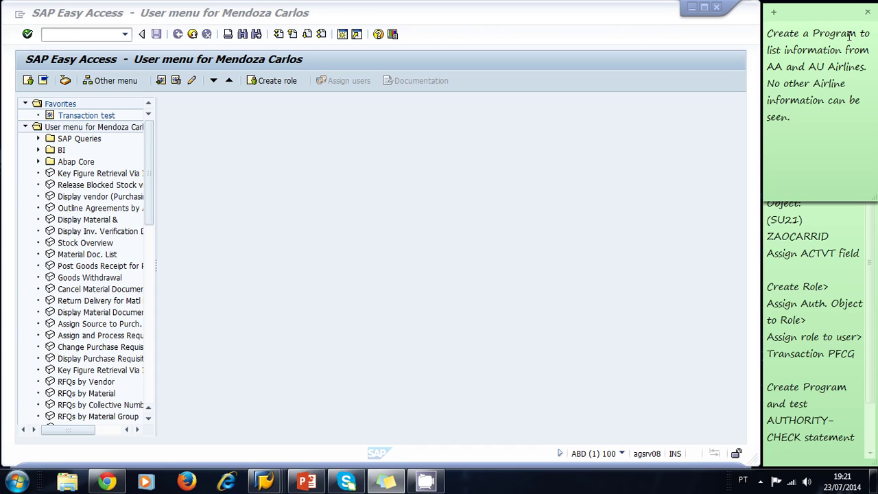
Step: Close the sticky note describing the airline program and enlarge the authorization notes upward so their full text shows
{"action": "left_click", "coordinate": [867, 11]}
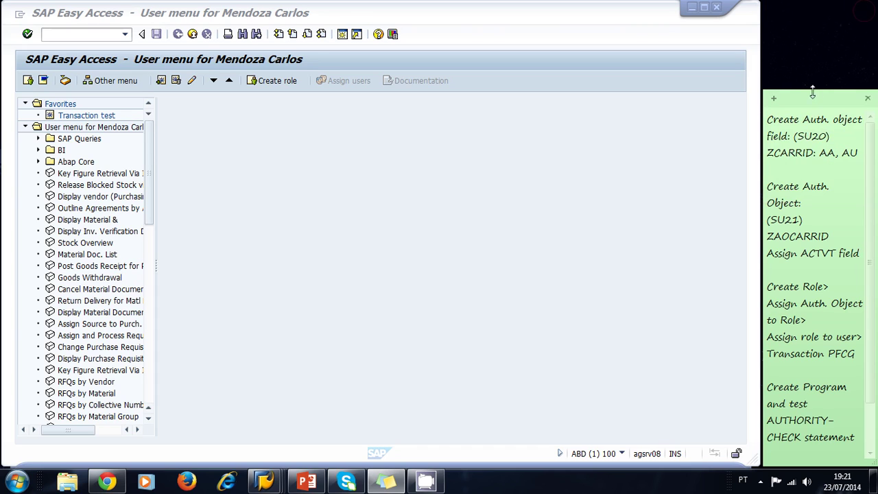
{"action": "left_click_drag", "start_coordinate": [801, 92], "coordinate": [801, 8]}
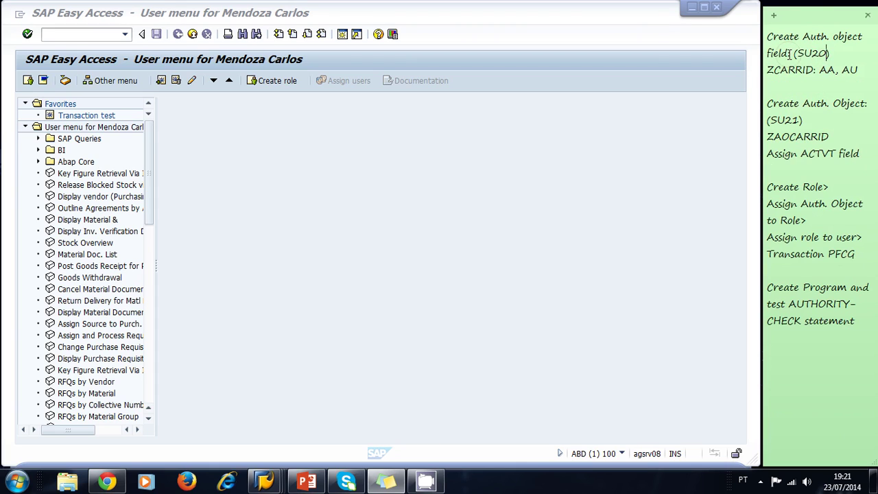
Step: Review the notes on the authorization field ZCARRID, authorization object ZAOCARRID, role creation and the AUTHORITY-CHECK program
{"action": "left_click_drag", "start_coordinate": [797, 54], "coordinate": [828, 54]}
{"action": "left_click", "coordinate": [830, 54]}
{"action": "left_click_drag", "start_coordinate": [812, 70], "coordinate": [767, 70]}
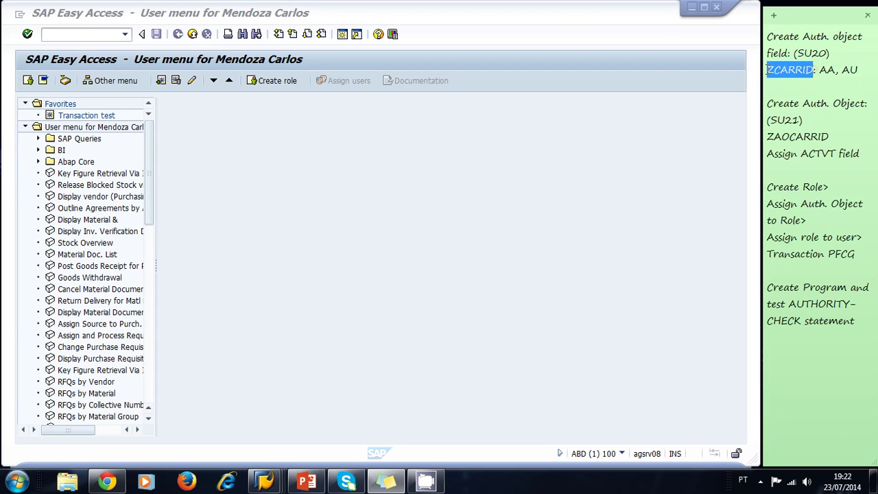
{"action": "left_click_drag", "start_coordinate": [820, 69], "coordinate": [841, 69]}
{"action": "left_click", "coordinate": [820, 82]}
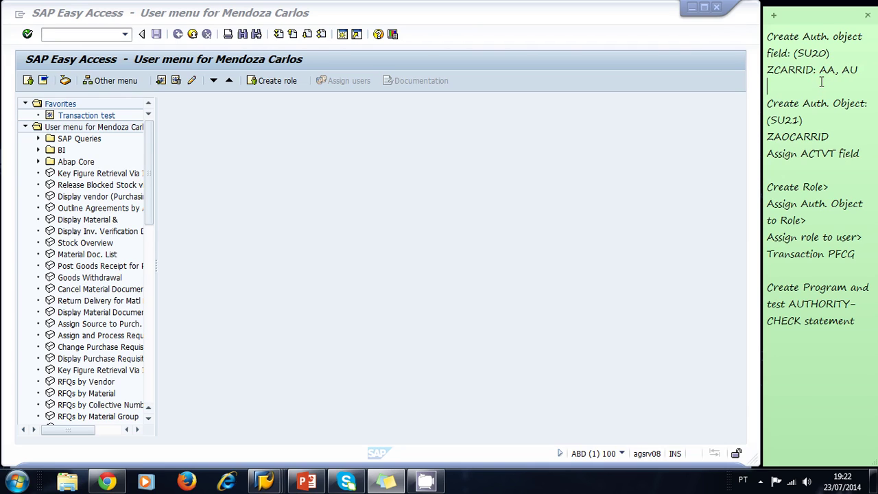
{"action": "double_click", "coordinate": [826, 69]}
{"action": "double_click", "coordinate": [850, 69]}
{"action": "left_click", "coordinate": [803, 105]}
{"action": "left_click", "coordinate": [773, 140]}
{"action": "left_click_drag", "start_coordinate": [770, 70], "coordinate": [813, 70]}
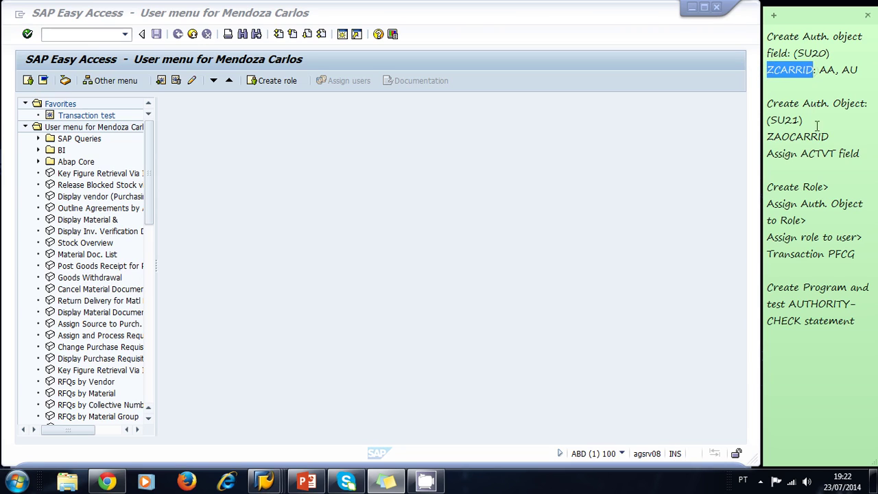
{"action": "left_click_drag", "start_coordinate": [831, 136], "coordinate": [765, 136]}
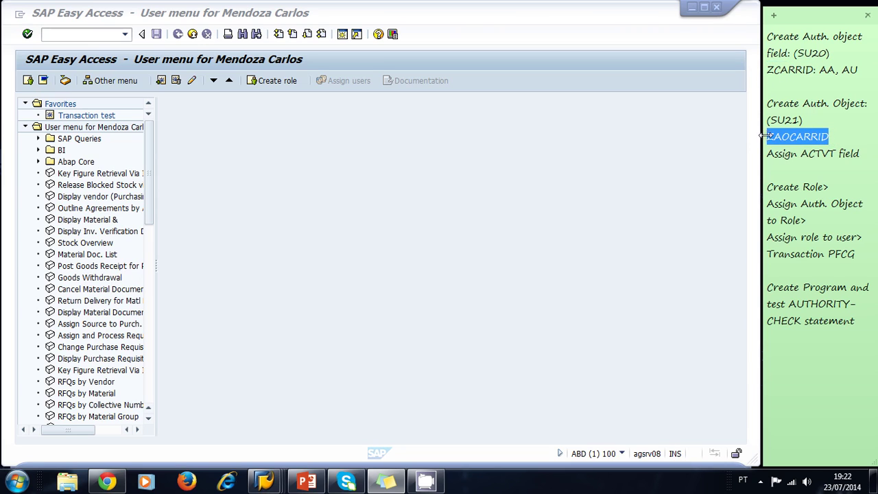
{"action": "left_click", "coordinate": [835, 188]}
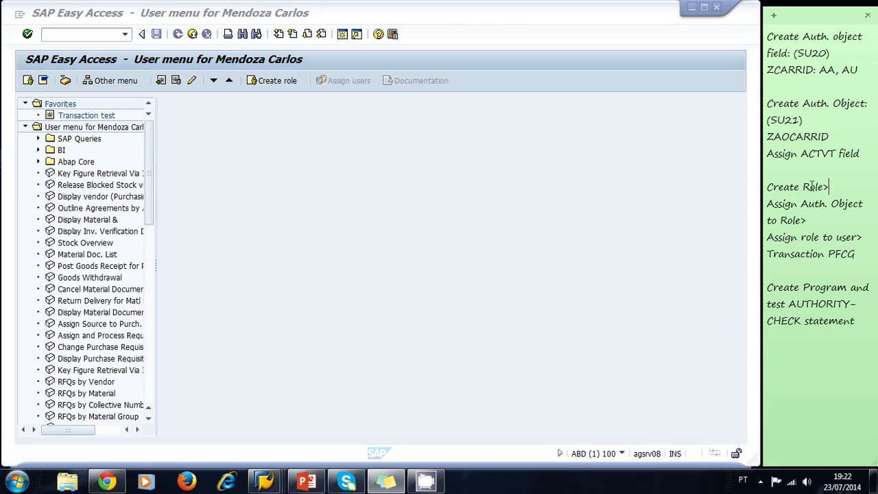
{"action": "left_click", "coordinate": [811, 220]}
{"action": "left_click", "coordinate": [798, 319]}
Step: Open transaction SU20 and start a new authorization field
{"action": "left_click", "coordinate": [90, 34]}
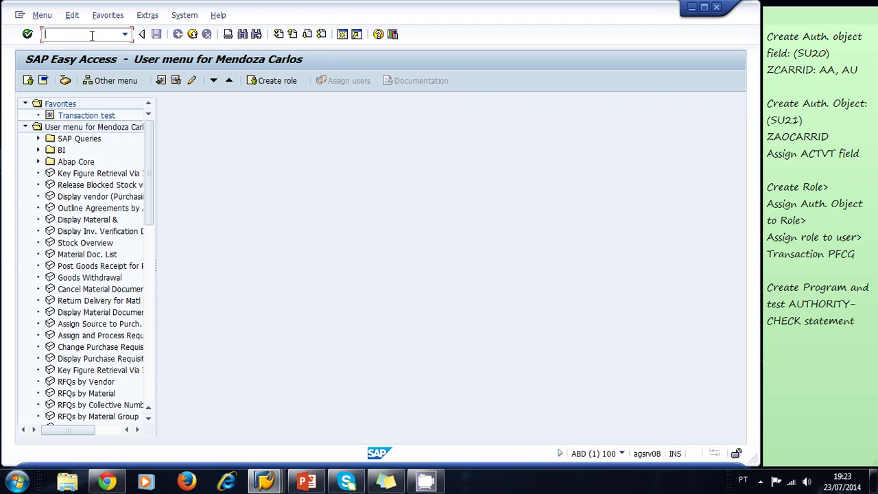
{"action": "type", "text": "su20"}
{"action": "key", "text": "Return"}
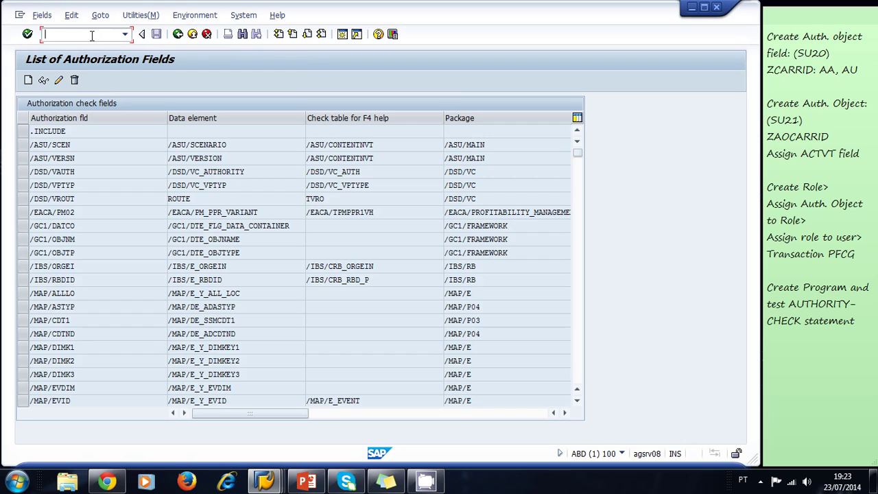
{"action": "left_click", "coordinate": [91, 35]}
{"action": "left_click", "coordinate": [29, 87]}
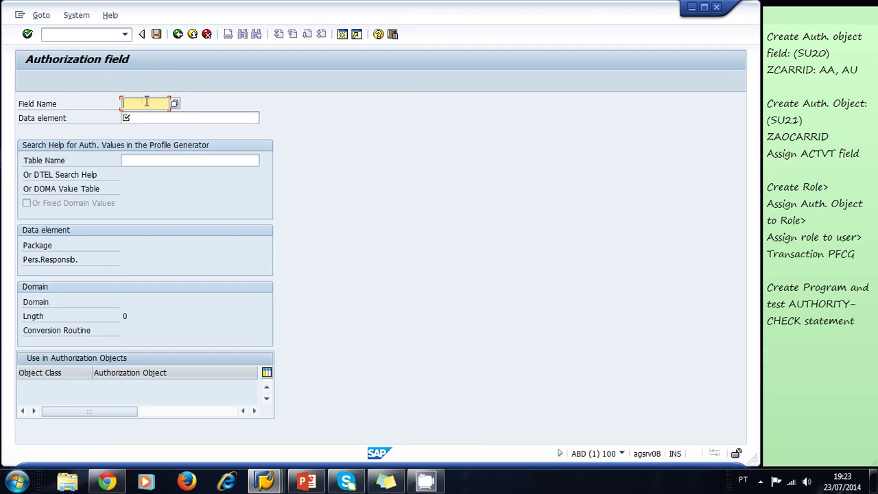
Step: Name the authorization field ZCARRID and assign it the data element S_CARRID
{"action": "type", "text": "Z"}
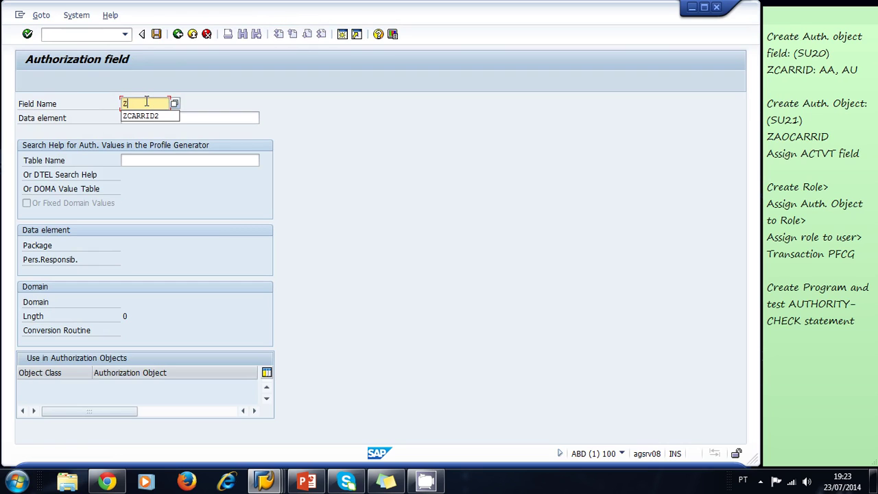
{"action": "type", "text": "CARRID"}
{"action": "left_click", "coordinate": [213, 117]}
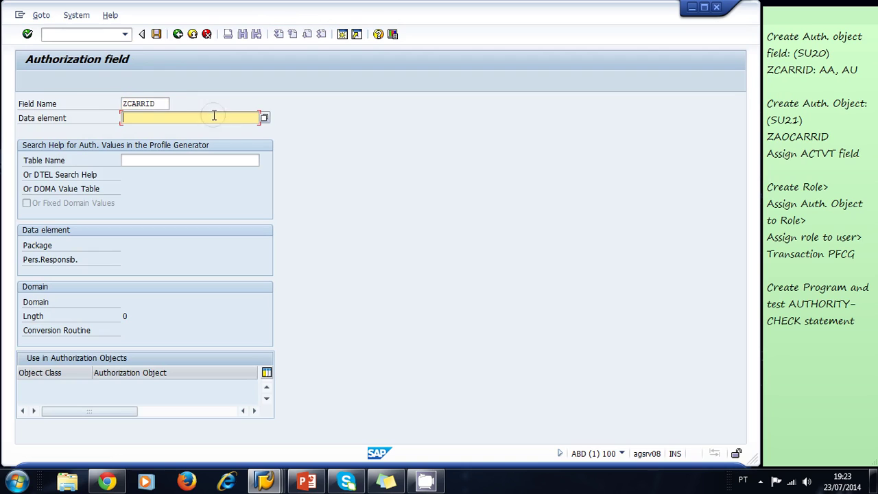
{"action": "type", "text": "s"}
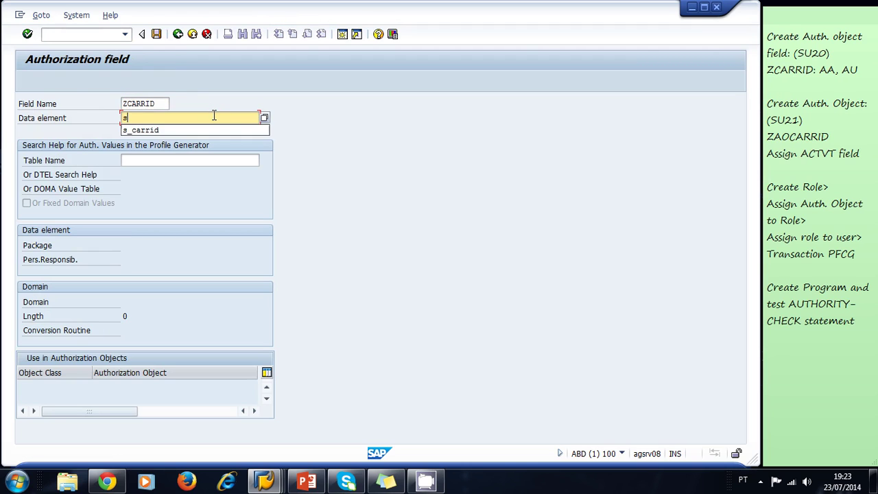
{"action": "type", "text": "_carrid"}
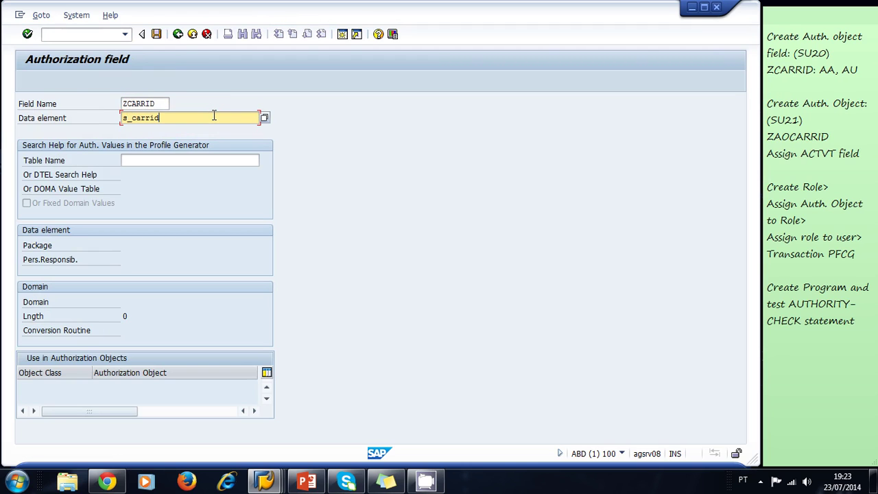
{"action": "key", "text": "Return"}
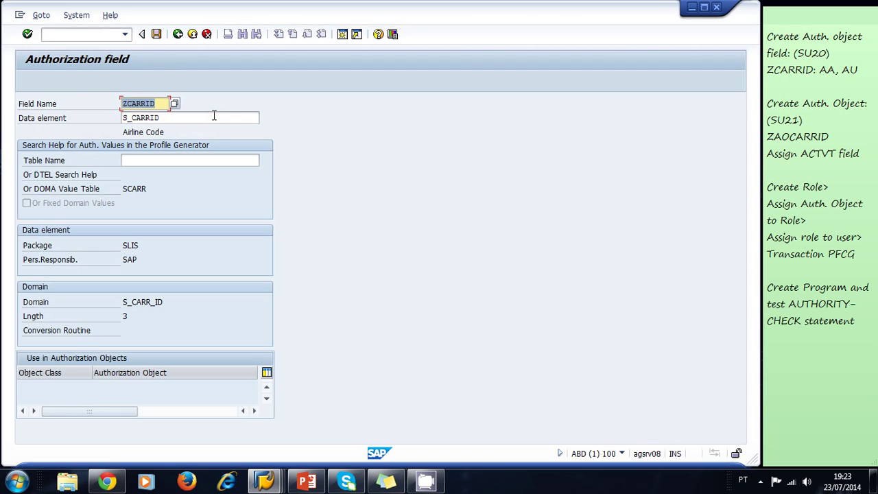
{"action": "left_click", "coordinate": [214, 116]}
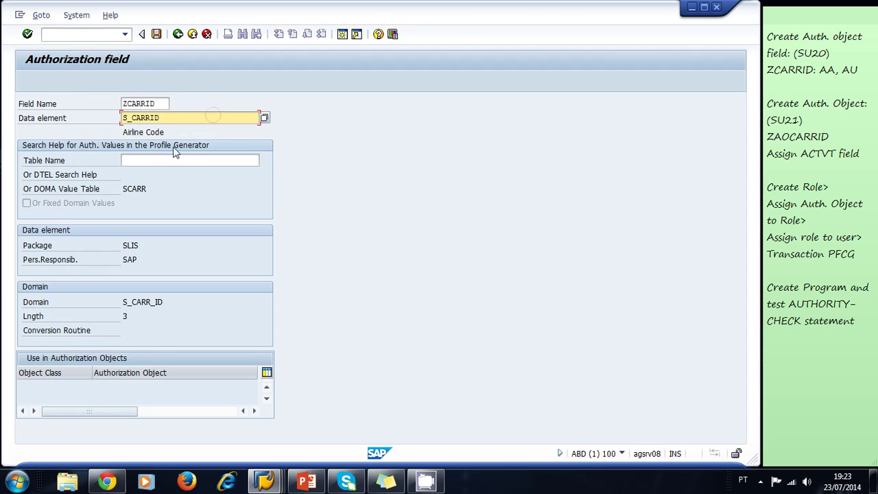
Step: Set SCARR as the search help table for the authorization field's values
{"action": "left_click", "coordinate": [155, 159]}
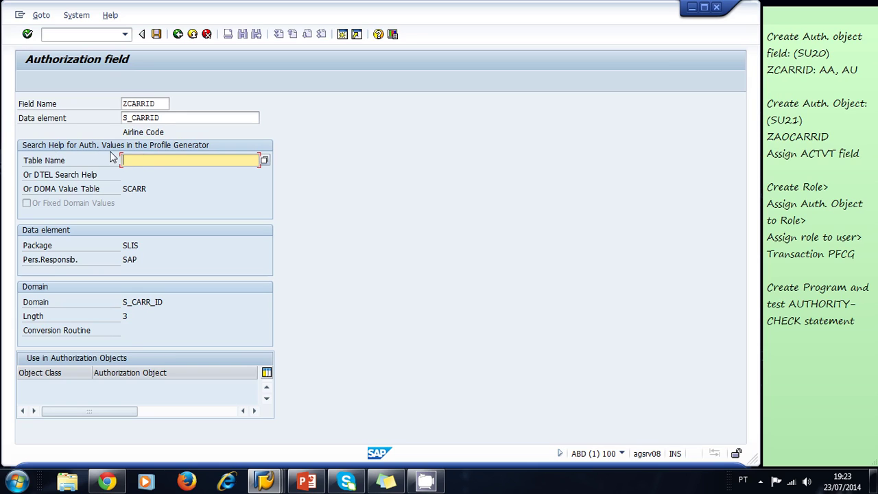
{"action": "type", "text": "scarr"}
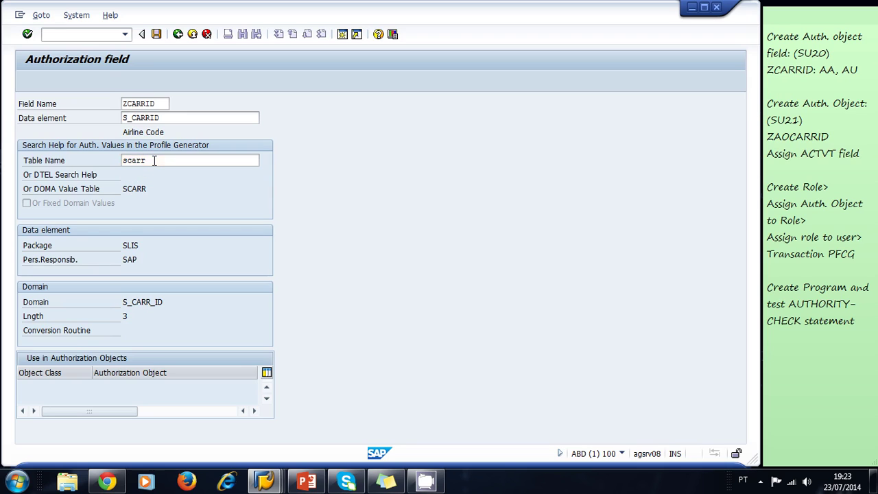
{"action": "key", "text": "Return"}
{"action": "left_click", "coordinate": [154, 160]}
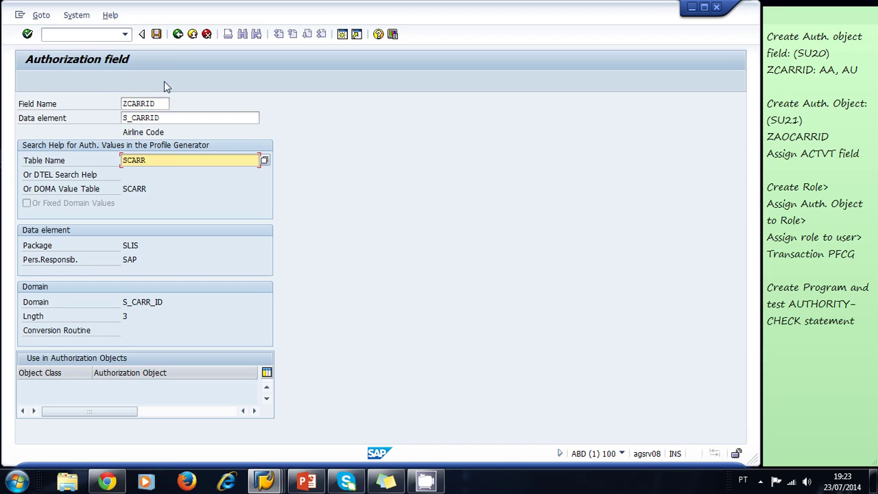
Step: Save the authorization field in package ZABAP_COURSE, accepting the Abap Training Course workbench request
{"action": "left_click", "coordinate": [157, 35]}
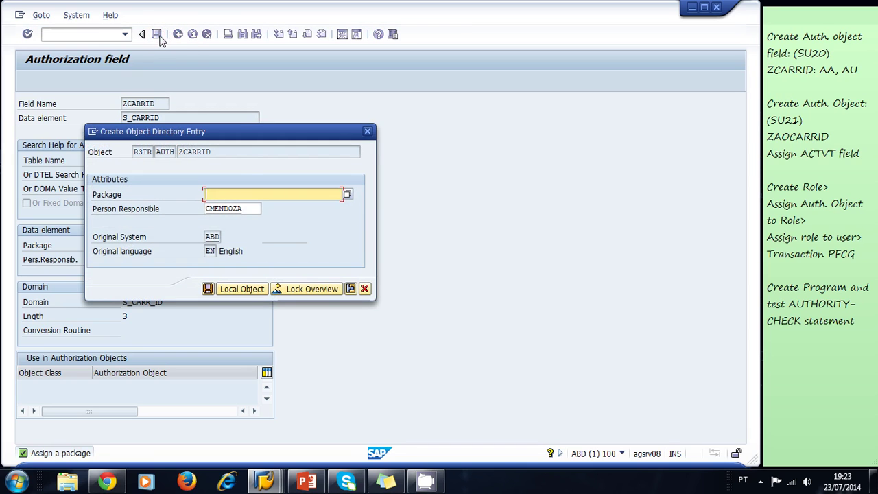
{"action": "type", "text": "a"}
{"action": "key", "text": "BackSpace"}
{"action": "type", "text": "z"}
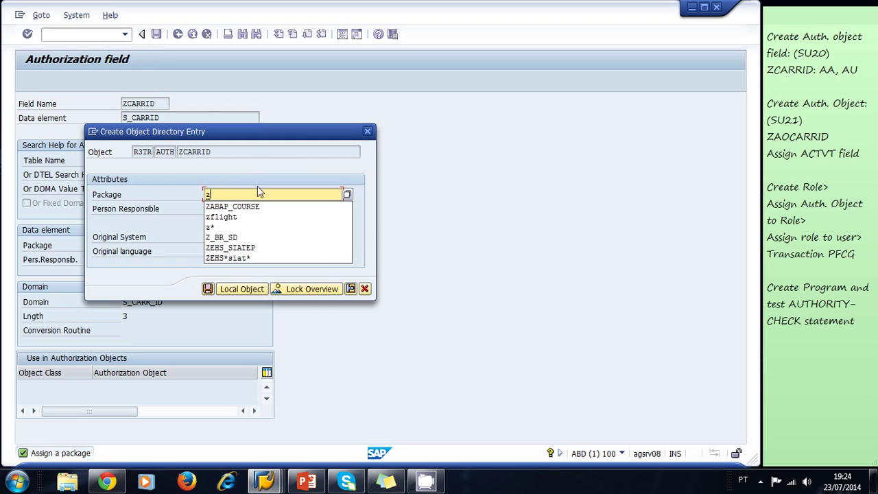
{"action": "left_click", "coordinate": [248, 212]}
{"action": "left_click", "coordinate": [207, 289]}
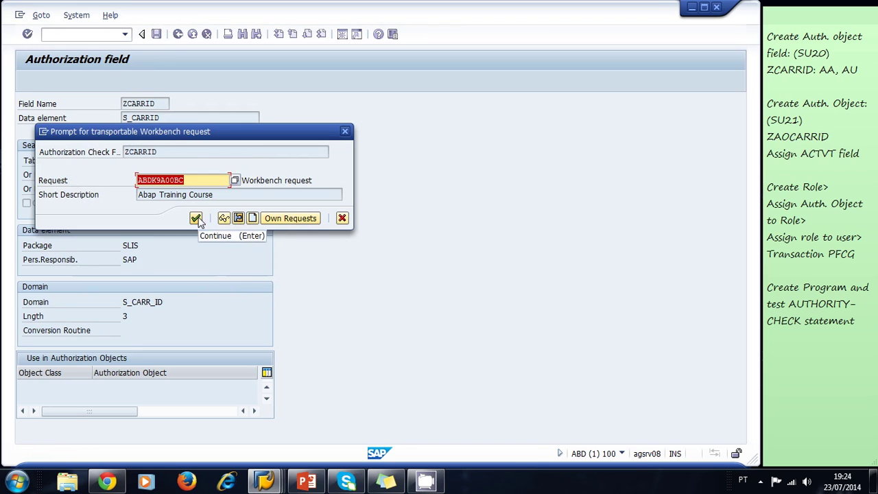
{"action": "left_click", "coordinate": [196, 218]}
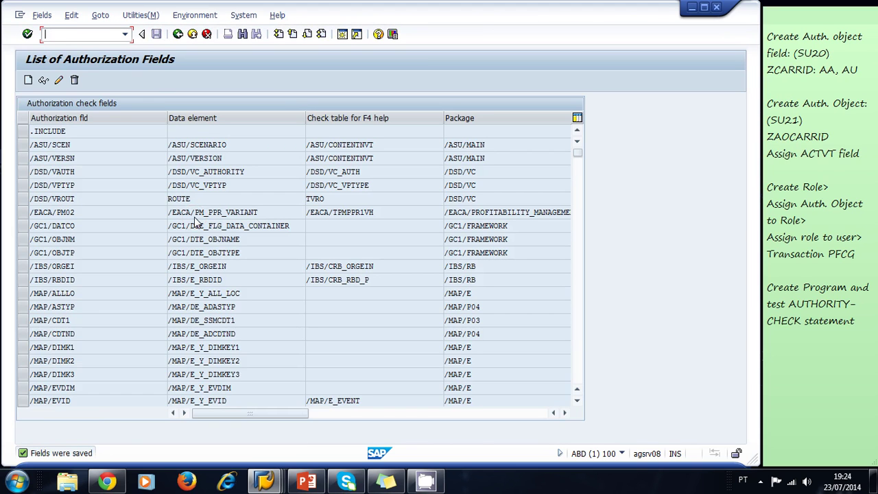
Step: Find the ZCARRID entry near the end of the list of authorization fields and check it
{"action": "left_click_drag", "start_coordinate": [577, 152], "coordinate": [578, 370]}
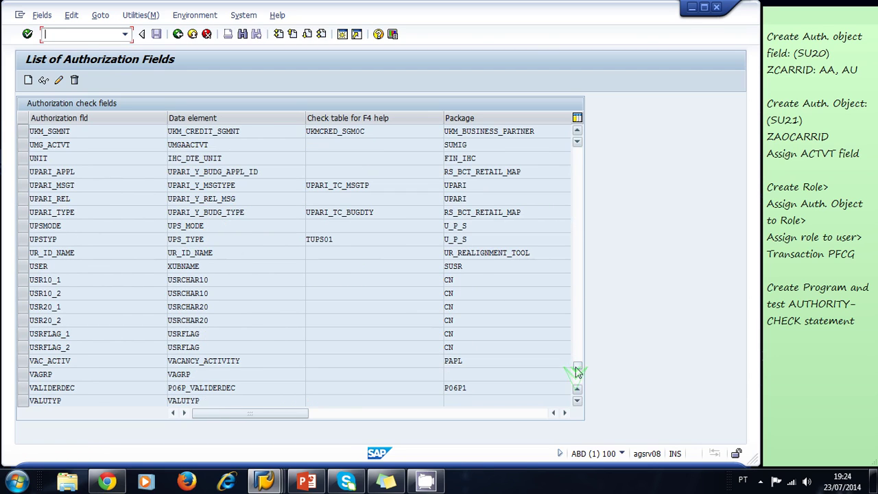
{"action": "left_click_drag", "start_coordinate": [575, 366], "coordinate": [577, 386]}
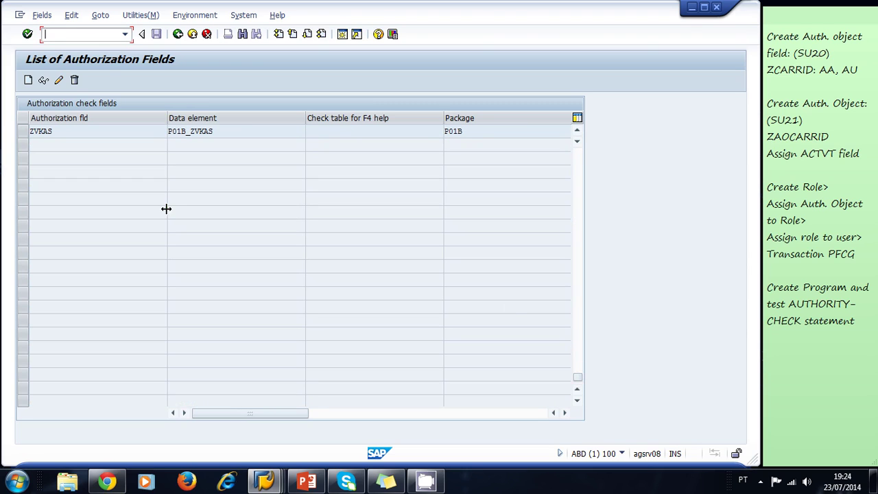
{"action": "left_click", "coordinate": [577, 132]}
{"action": "left_click", "coordinate": [577, 132]}
{"action": "left_click", "coordinate": [577, 132]}
{"action": "left_click", "coordinate": [576, 131]}
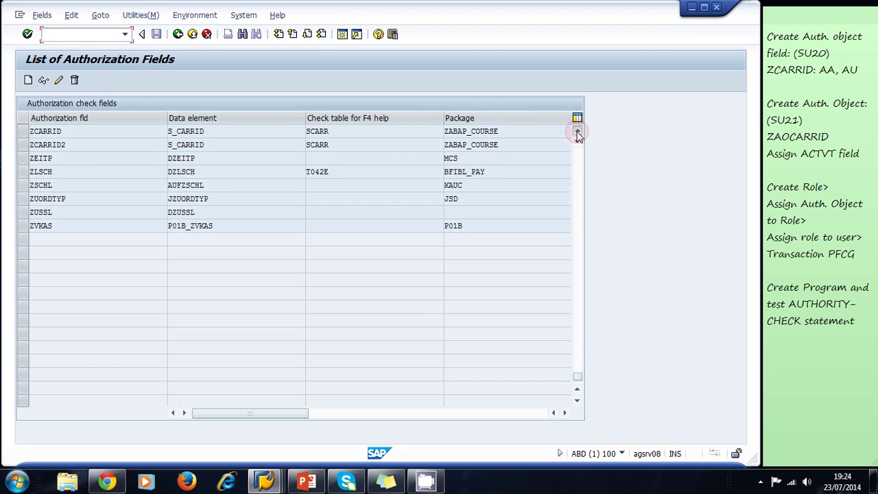
{"action": "left_click", "coordinate": [577, 131]}
{"action": "left_click", "coordinate": [576, 132]}
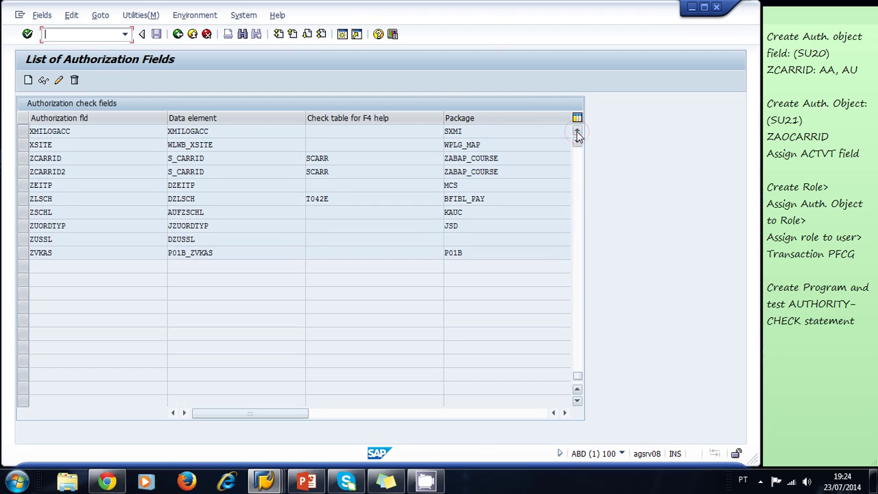
{"action": "double_click", "coordinate": [35, 159]}
{"action": "left_click", "coordinate": [76, 159]}
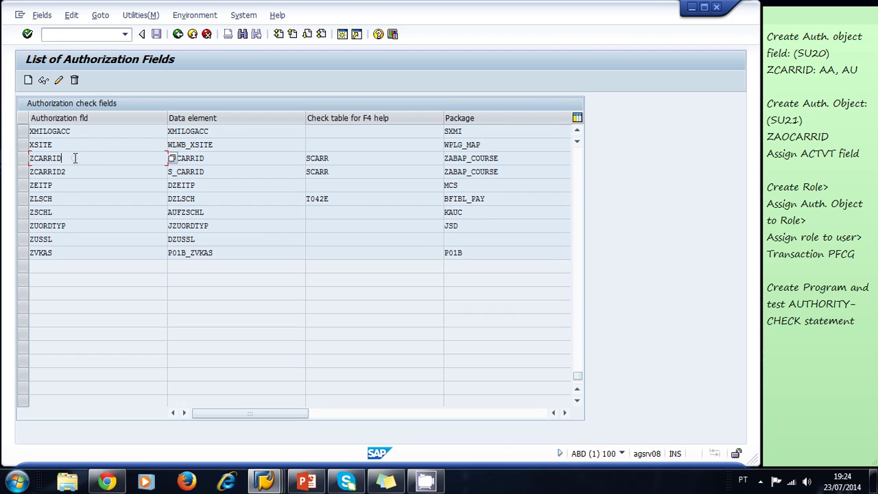
Step: Leave the authorization field list and open transaction SU21 for maintaining authorization objects
{"action": "left_click", "coordinate": [178, 35]}
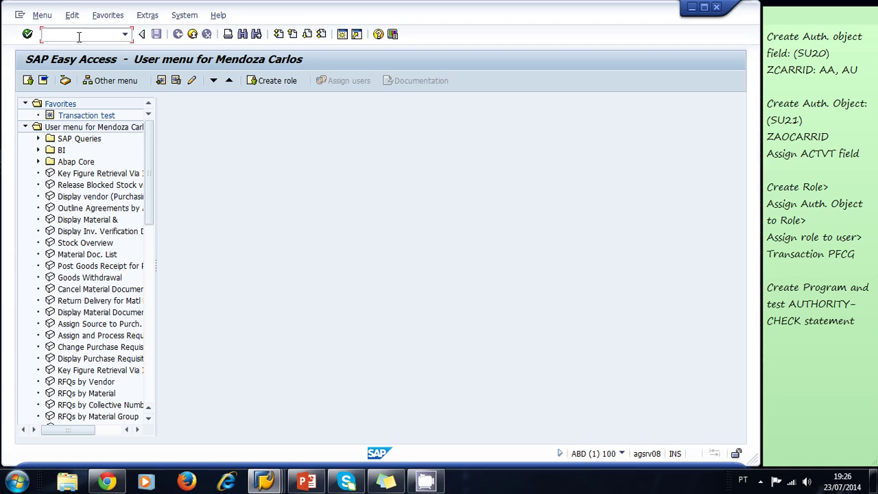
{"action": "type", "text": "21"}
{"action": "key", "text": "Return"}
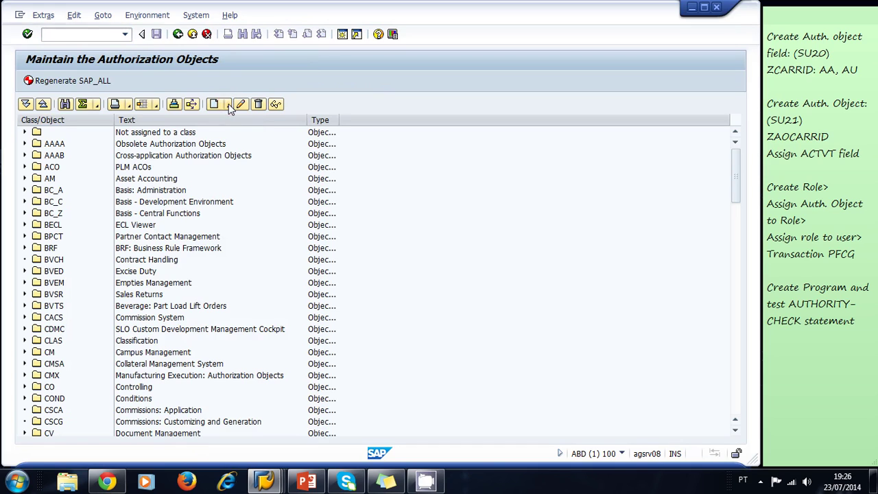
Step: Create an object class ZFL with the text "Object Class Authorization for Flights (Abap Course)"
{"action": "left_click", "coordinate": [227, 106]}
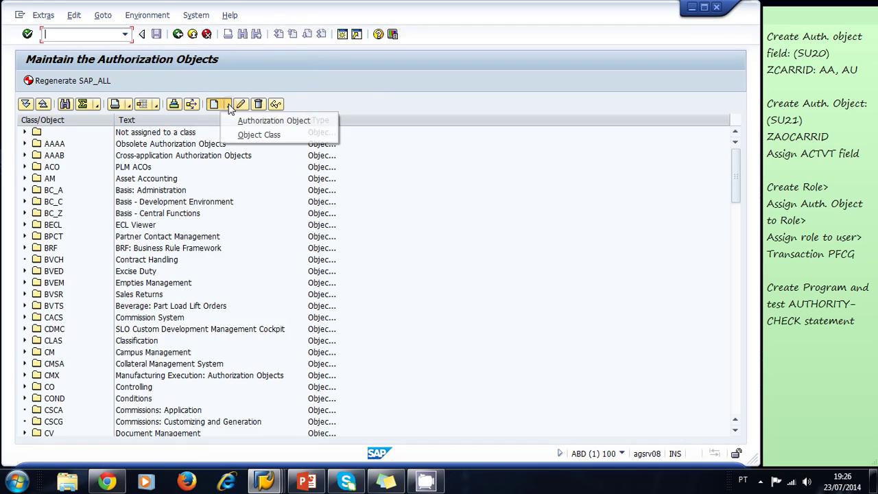
{"action": "left_click", "coordinate": [278, 135]}
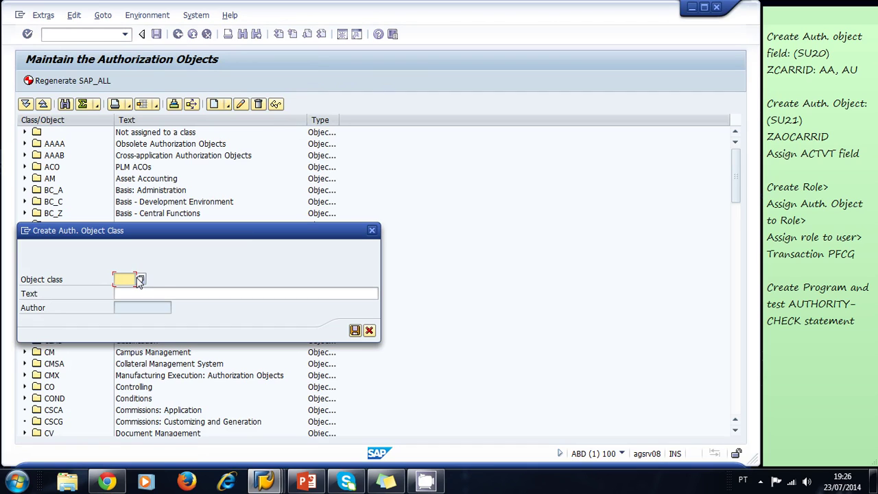
{"action": "type", "text": "Z"}
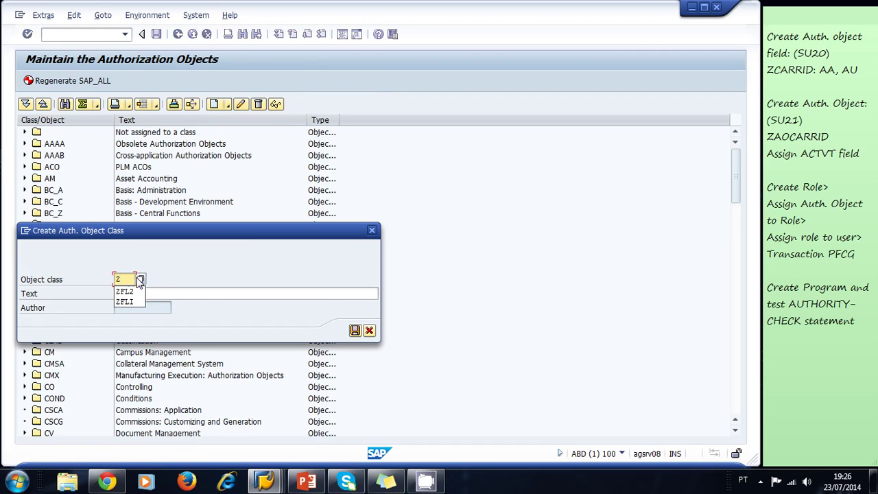
{"action": "type", "text": "FL"}
{"action": "left_click", "coordinate": [171, 291]}
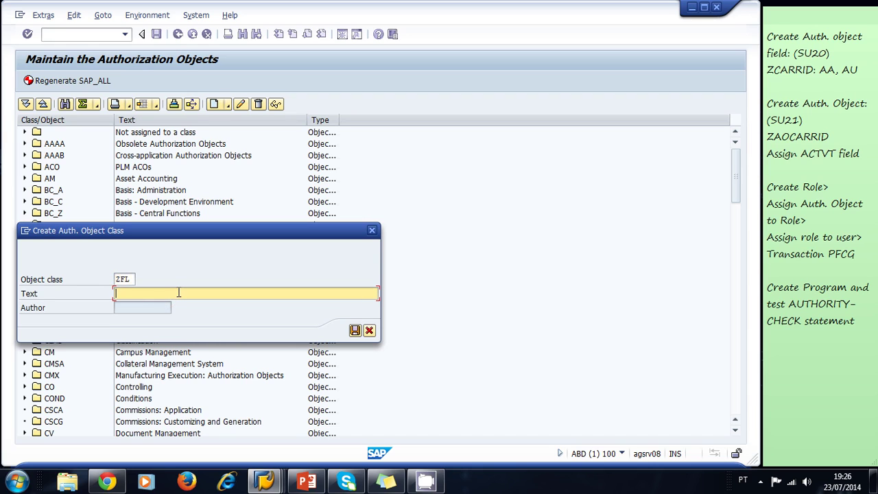
{"action": "type", "text": "Object Class Authorization for Flight"}
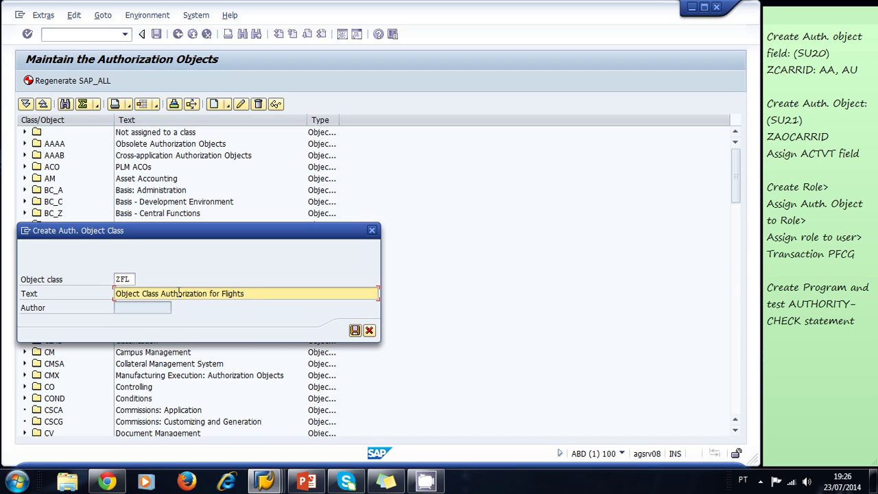
{"action": "type", "text": "s (Abap Course"}
Step: Save the object class in package ZABAP_COURSE, accepting the Abap Training Course workbench request
{"action": "left_click", "coordinate": [354, 330]}
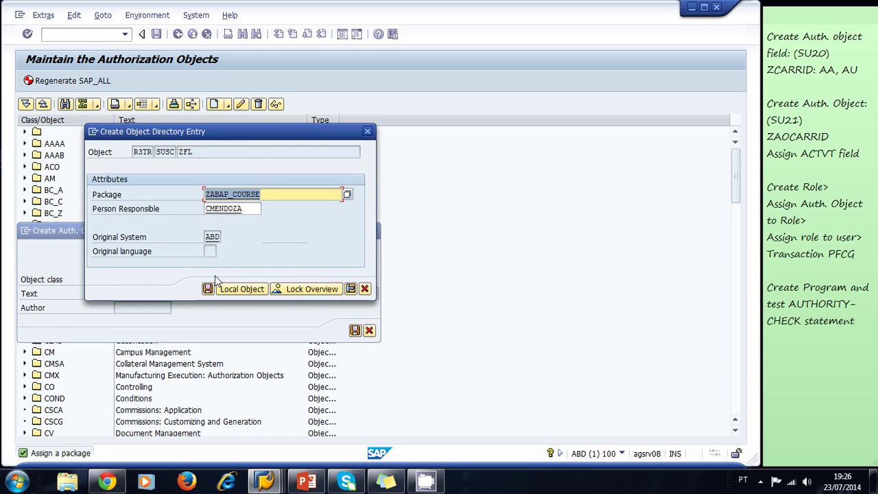
{"action": "left_click", "coordinate": [207, 289]}
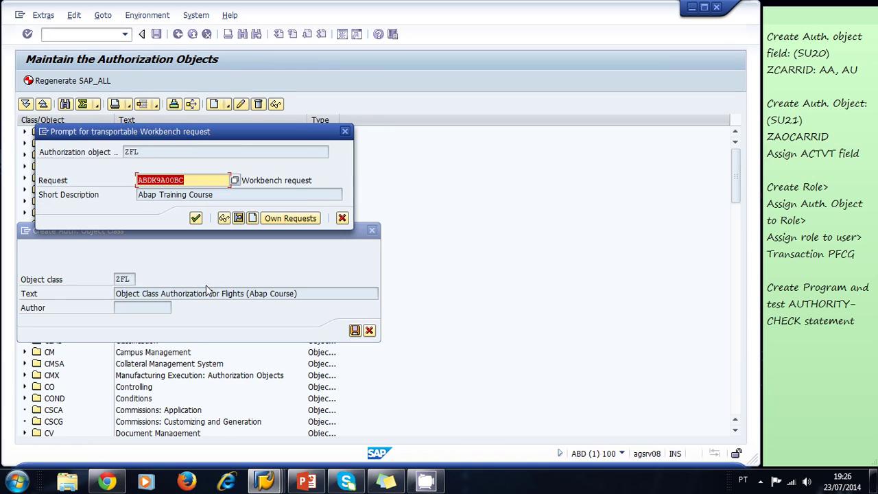
{"action": "left_click", "coordinate": [196, 218]}
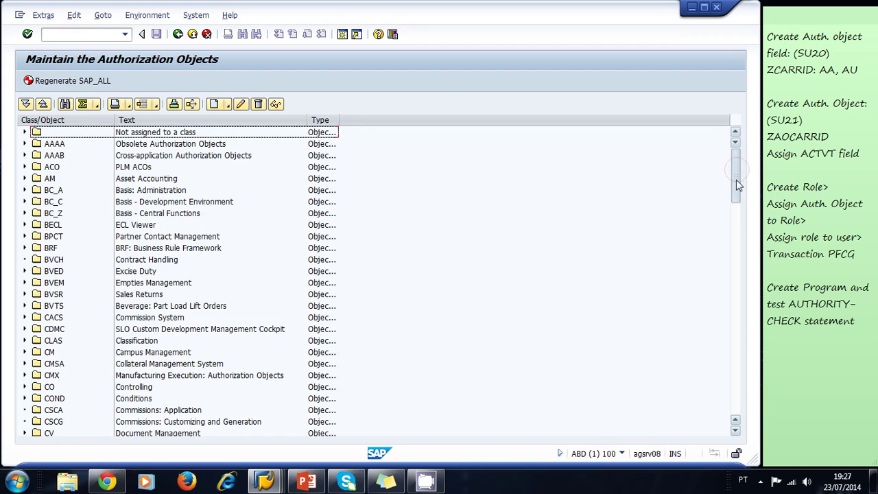
Step: Start an authorization object ZAOCARRID in class ZFL with the text "Authorization object for Airlines AA and AU"
{"action": "left_click_drag", "start_coordinate": [736, 175], "coordinate": [732, 355]}
{"action": "scroll", "coordinate": [732, 355], "scroll_direction": "down", "scroll_amount": 15}
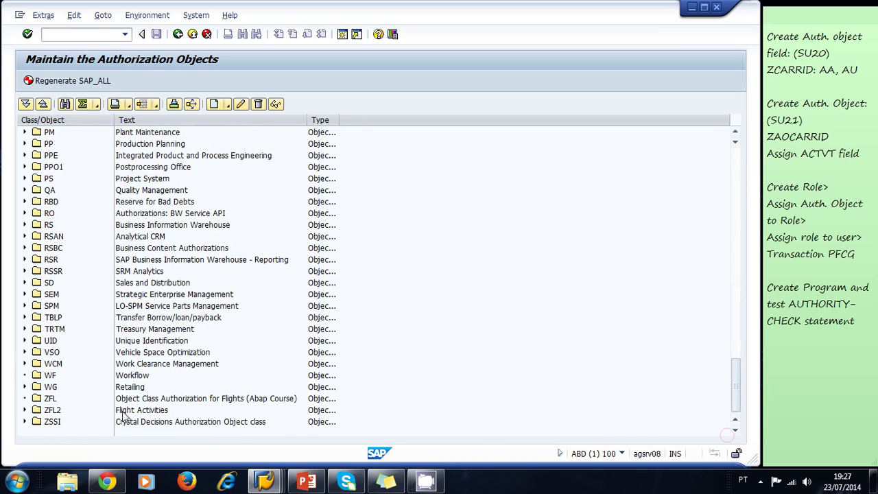
{"action": "left_click", "coordinate": [50, 398]}
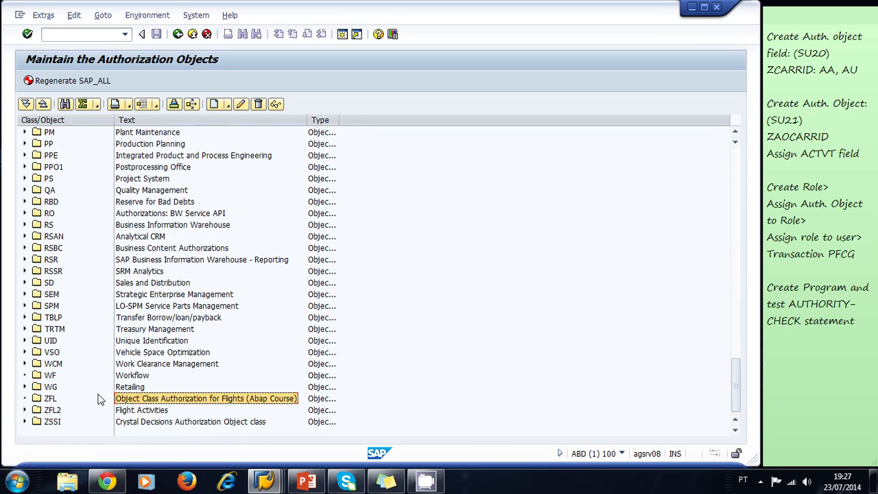
{"action": "left_click", "coordinate": [227, 106]}
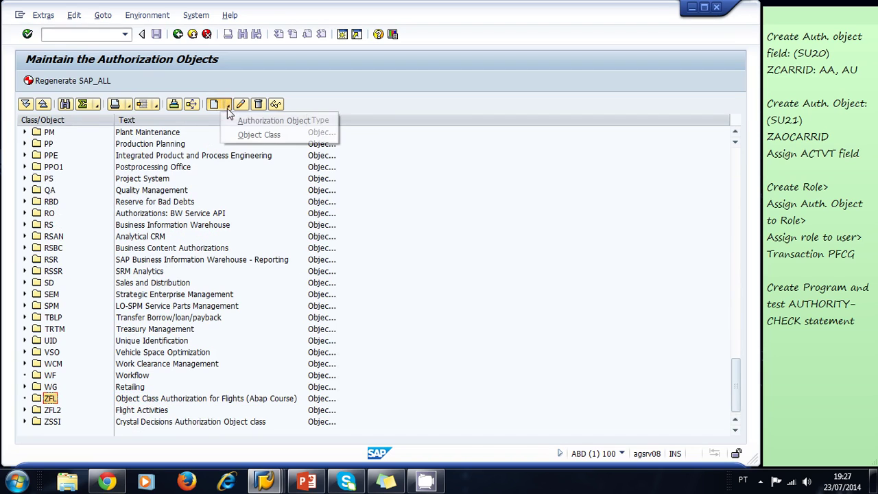
{"action": "left_click", "coordinate": [294, 125]}
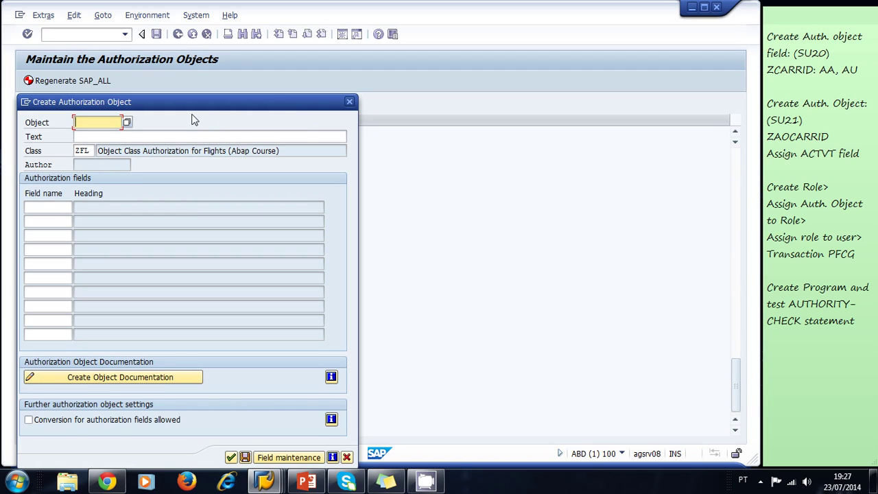
{"action": "type", "text": "ZAO"}
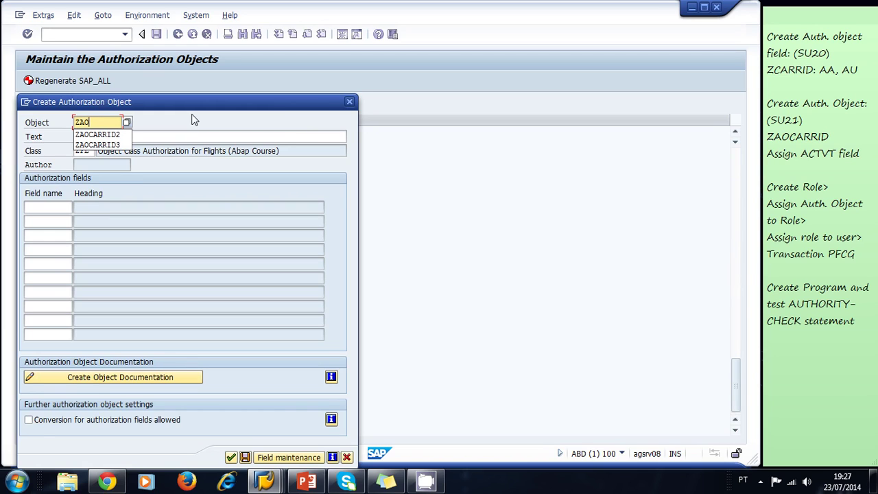
{"action": "type", "text": "CARRID"}
{"action": "left_click", "coordinate": [100, 121]}
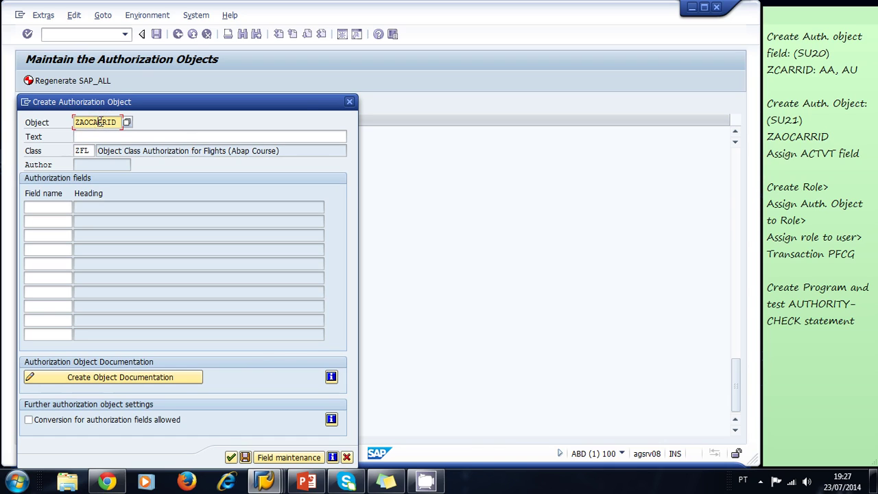
{"action": "left_click", "coordinate": [141, 137]}
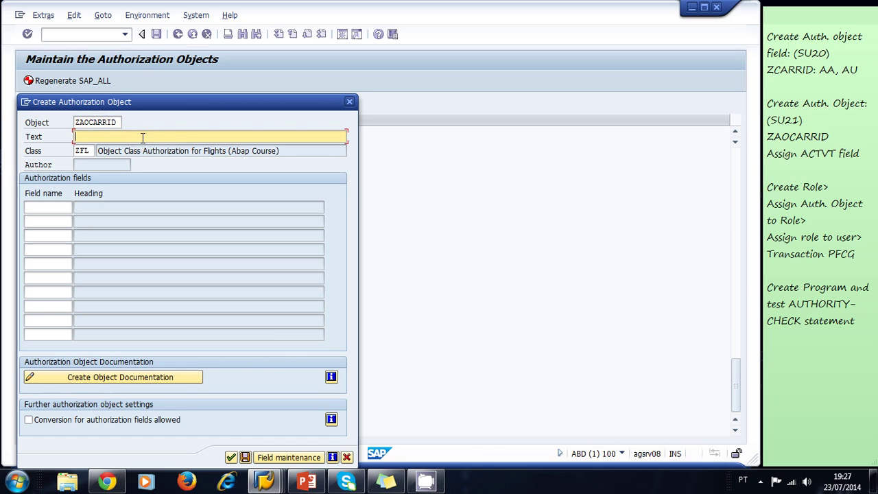
{"action": "type", "text": "Authorization object for Airlines AA and AU"}
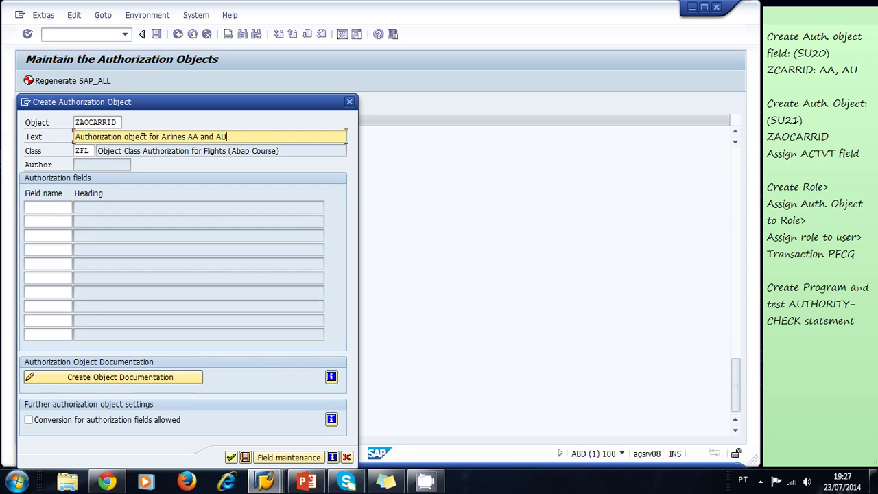
Step: Assign the authorization fields ZCARRID and ACTVT to the authorization object
{"action": "left_click", "coordinate": [42, 206]}
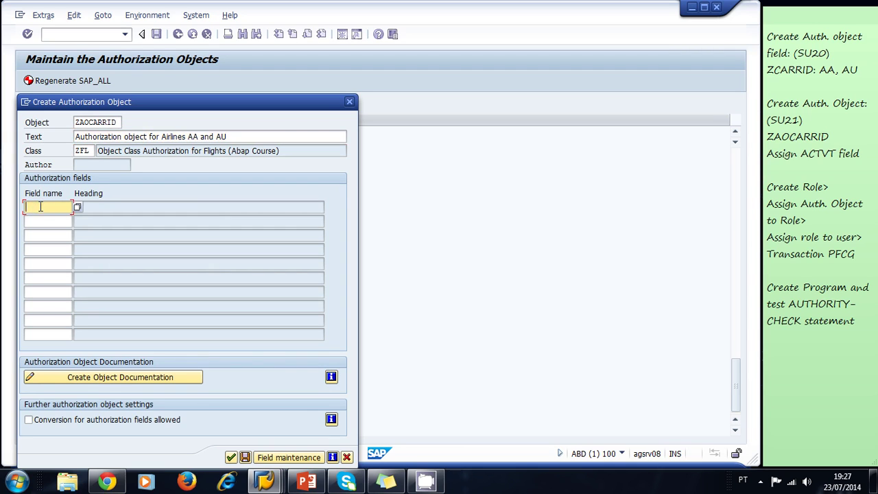
{"action": "type", "text": "zcarrid"}
{"action": "key", "text": "Return"}
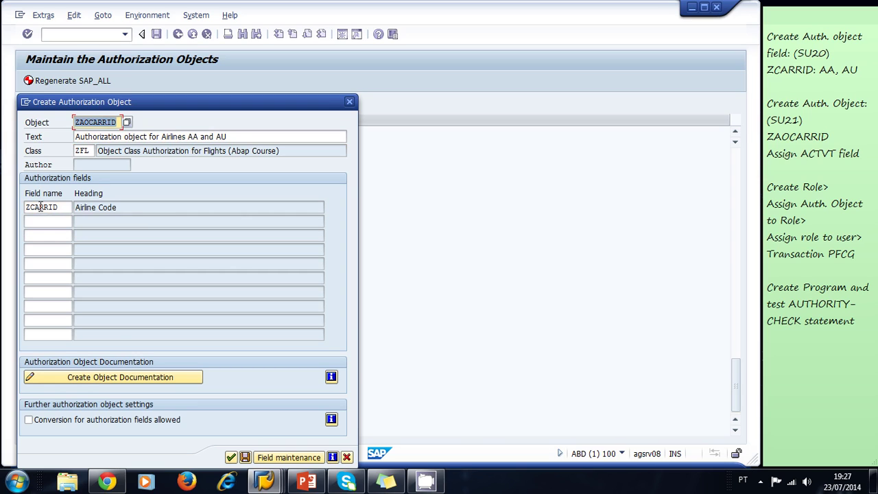
{"action": "left_click", "coordinate": [50, 220]}
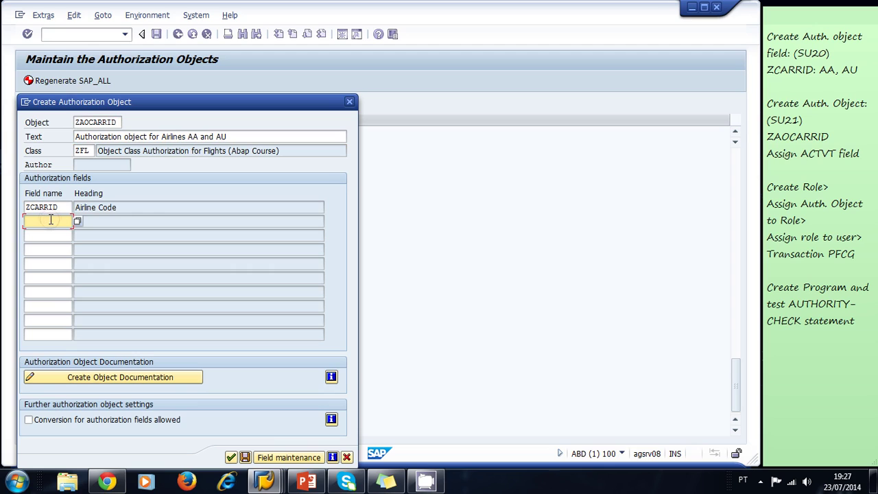
{"action": "type", "text": "actvt"}
{"action": "key", "text": "Return"}
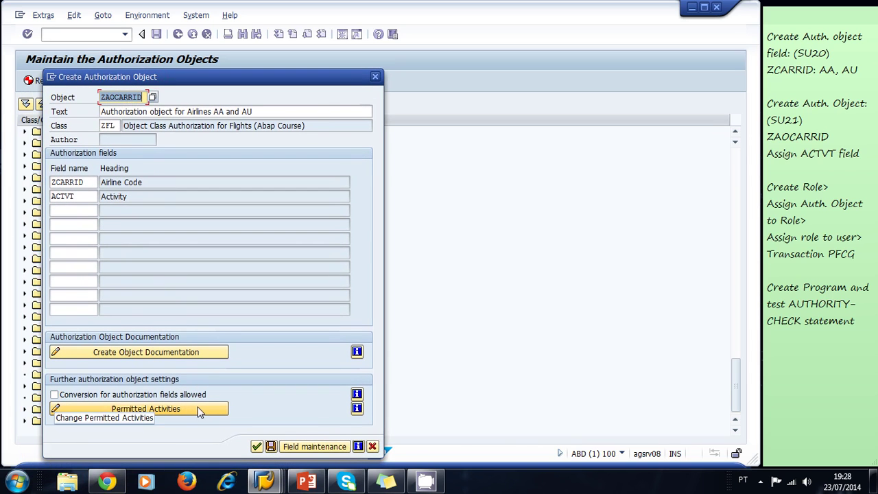
Step: Open the object's permitted activities, saving it in package ZABAP_COURSE and accepting the workbench request
{"action": "left_click", "coordinate": [197, 409]}
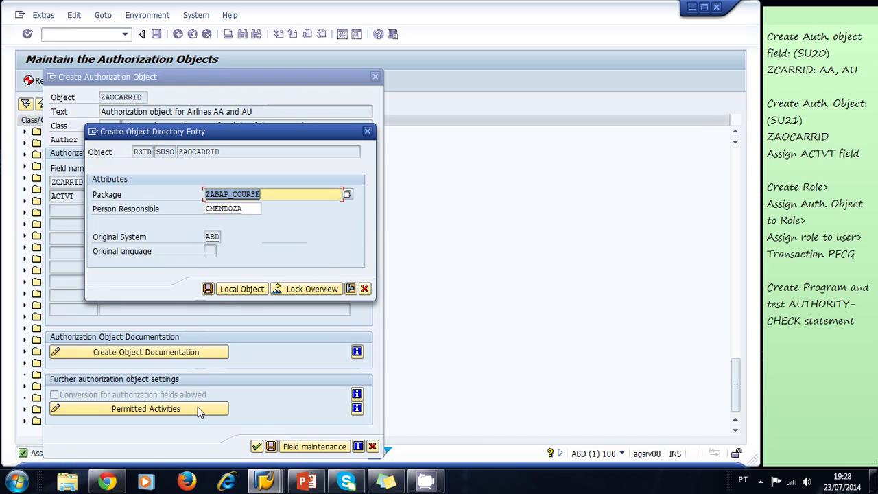
{"action": "left_click", "coordinate": [210, 291]}
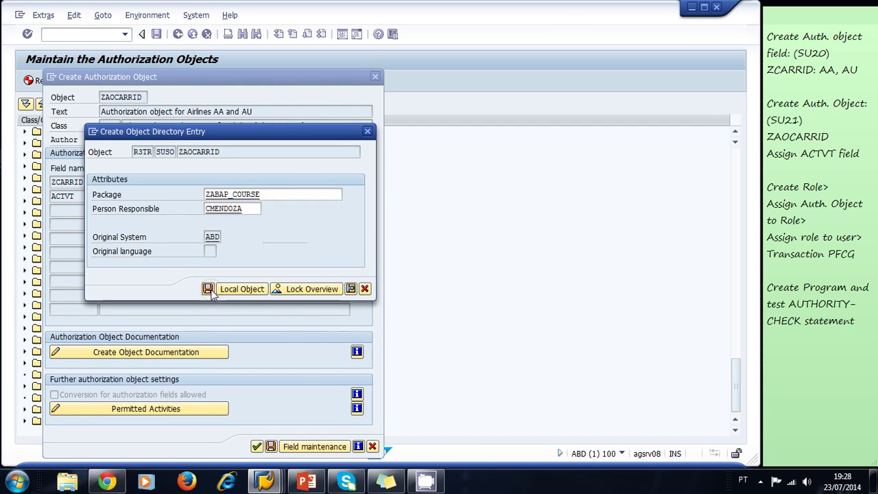
{"action": "left_click", "coordinate": [196, 219]}
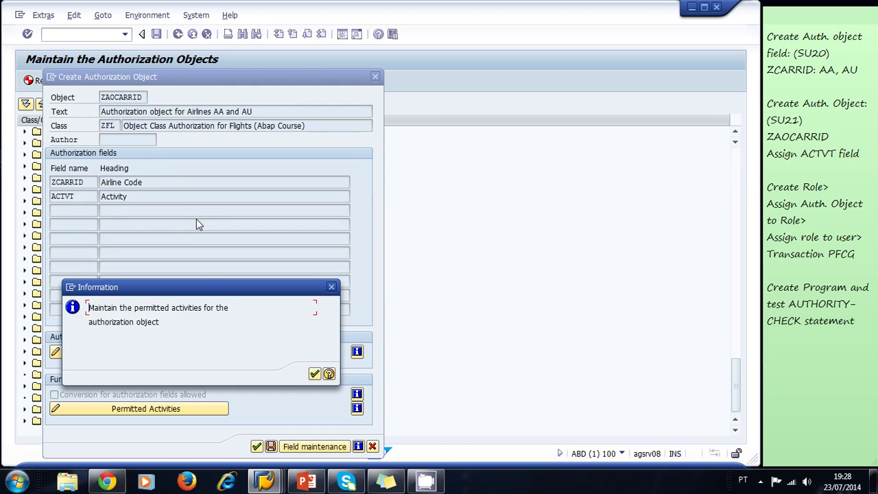
{"action": "left_click", "coordinate": [315, 374]}
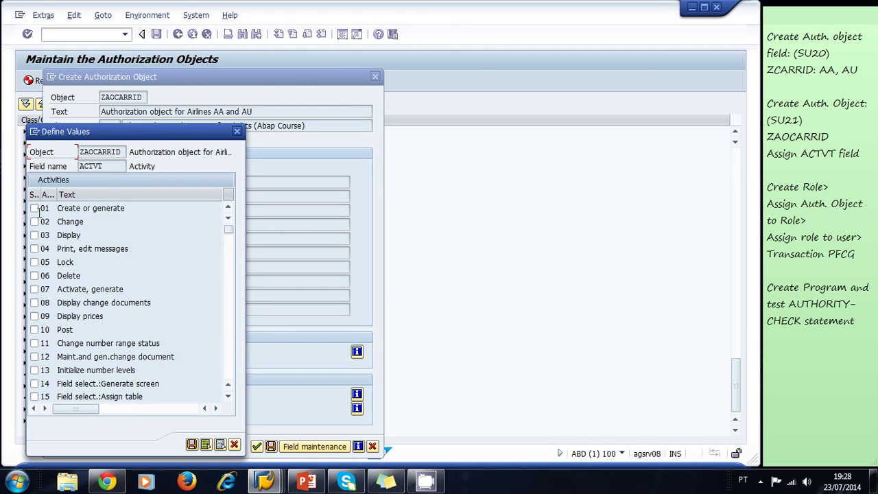
Step: Choose the permitted activities for field ACTVT among 01 Create or generate, 02 Change and 03 Display, and save them
{"action": "left_click_drag", "start_coordinate": [107, 166], "coordinate": [71, 166]}
{"action": "left_click", "coordinate": [104, 166]}
{"action": "left_click", "coordinate": [35, 222]}
{"action": "left_click", "coordinate": [34, 235]}
{"action": "left_click", "coordinate": [35, 221]}
{"action": "left_click", "coordinate": [34, 208]}
{"action": "left_click", "coordinate": [191, 445]}
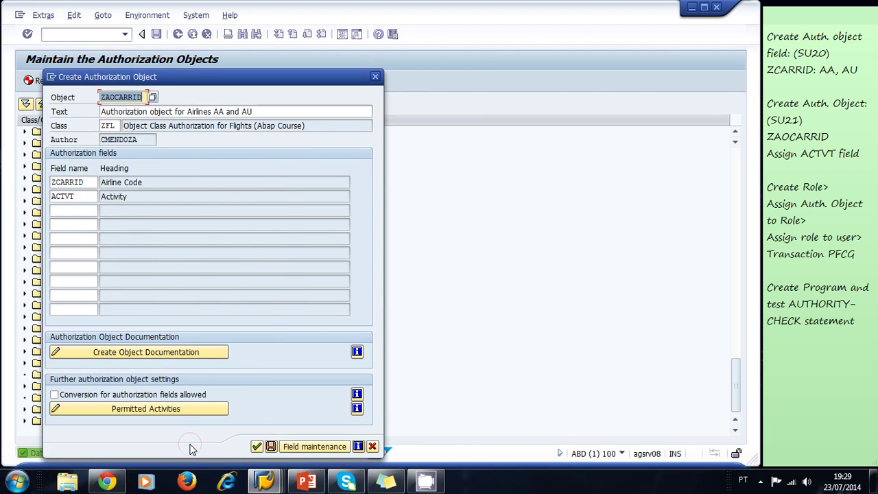
Step: Try to save the ZAOCARRID authorization object once more and close its creation dialog
{"action": "left_click", "coordinate": [257, 447]}
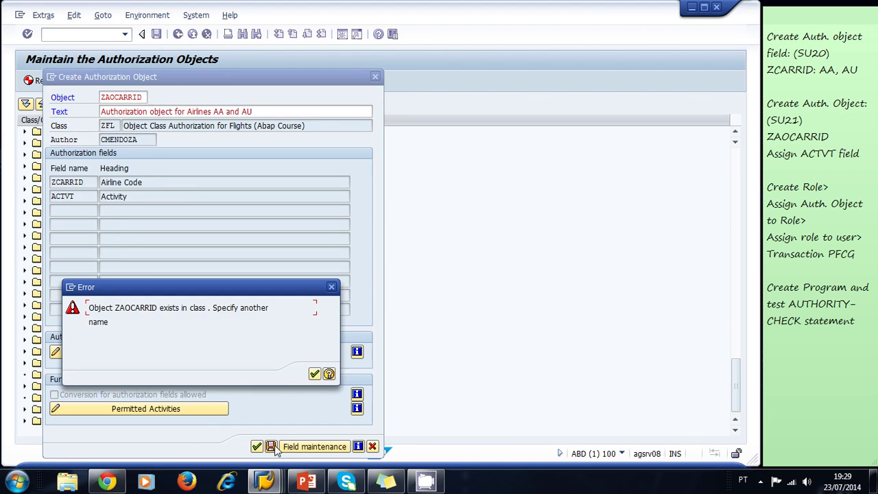
{"action": "left_click", "coordinate": [314, 374]}
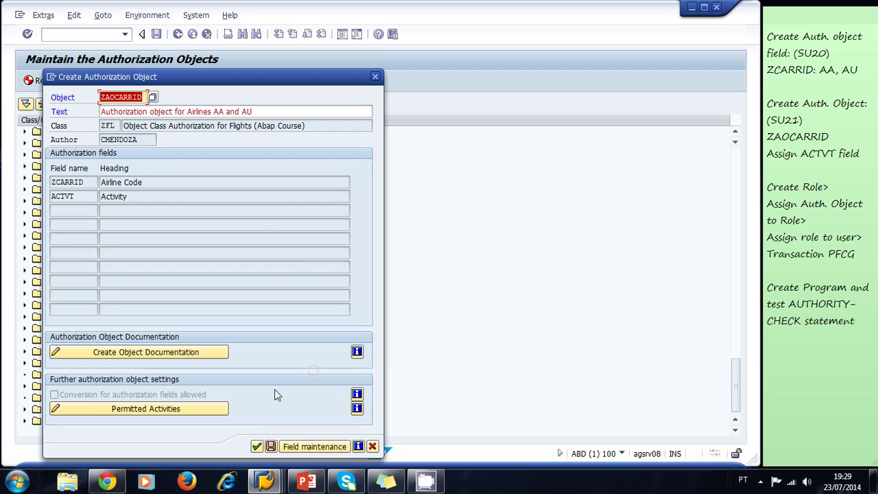
{"action": "left_click", "coordinate": [376, 79]}
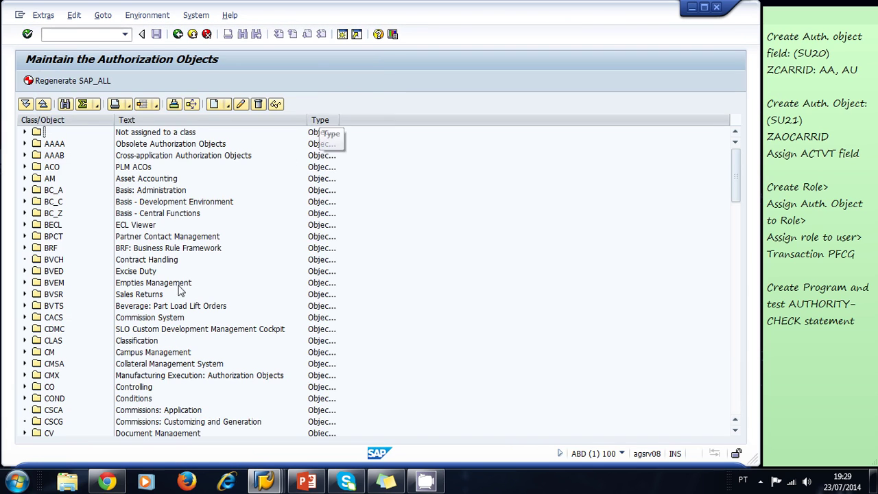
Step: Expand object class ZFL near the end of the list and check its ZAOCARRID authorization object
{"action": "left_click", "coordinate": [53, 318]}
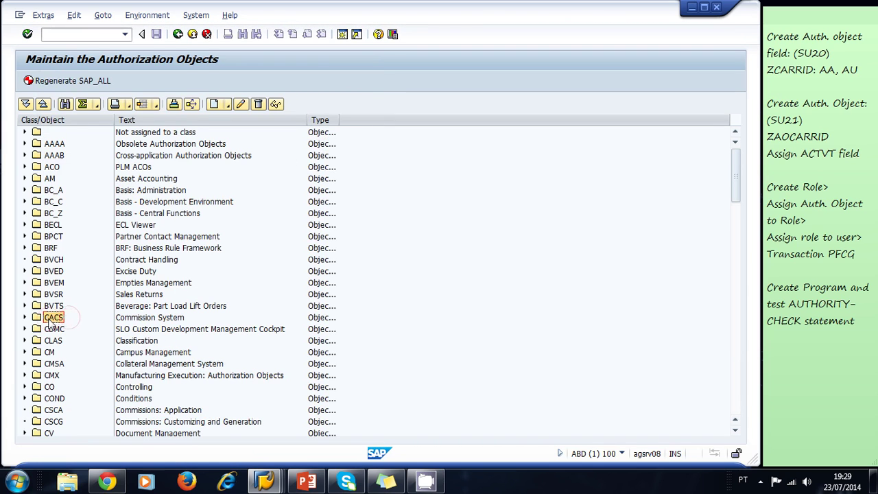
{"action": "scroll", "coordinate": [54, 321], "scroll_direction": "down", "scroll_amount": 20}
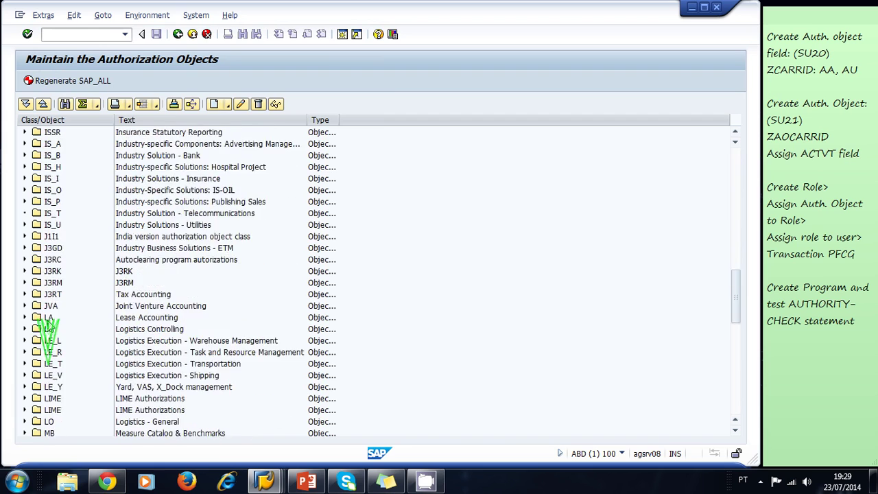
{"action": "scroll", "coordinate": [50, 329], "scroll_direction": "down", "scroll_amount": 20}
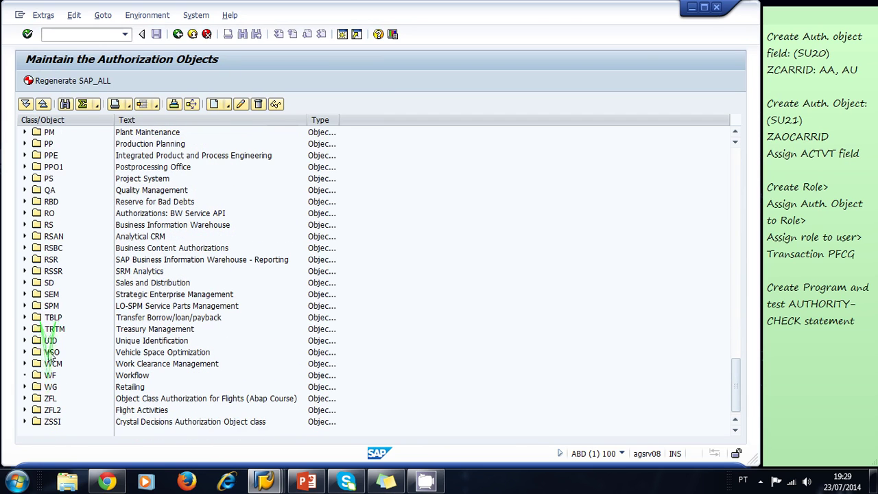
{"action": "left_click", "coordinate": [25, 398]}
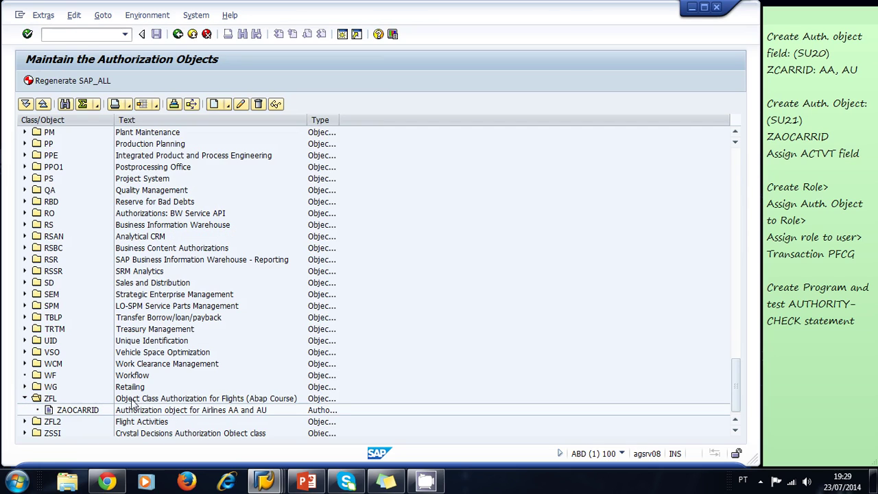
{"action": "left_click", "coordinate": [80, 411]}
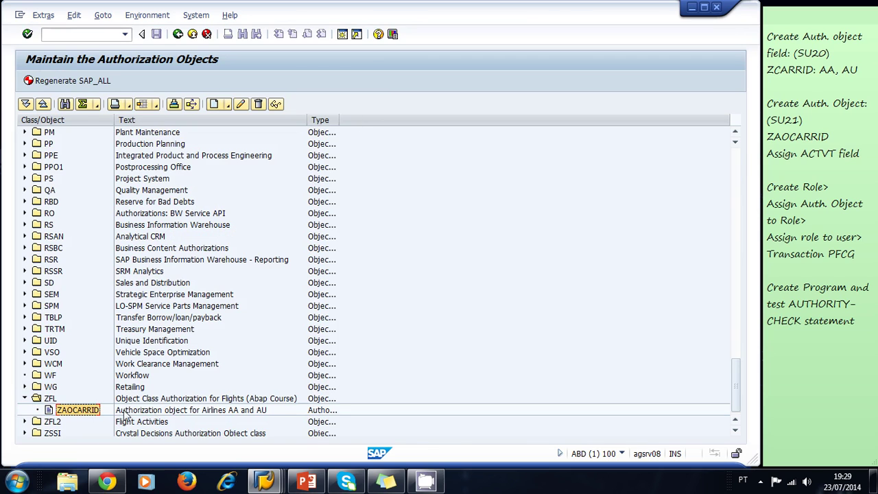
{"action": "left_click", "coordinate": [129, 412]}
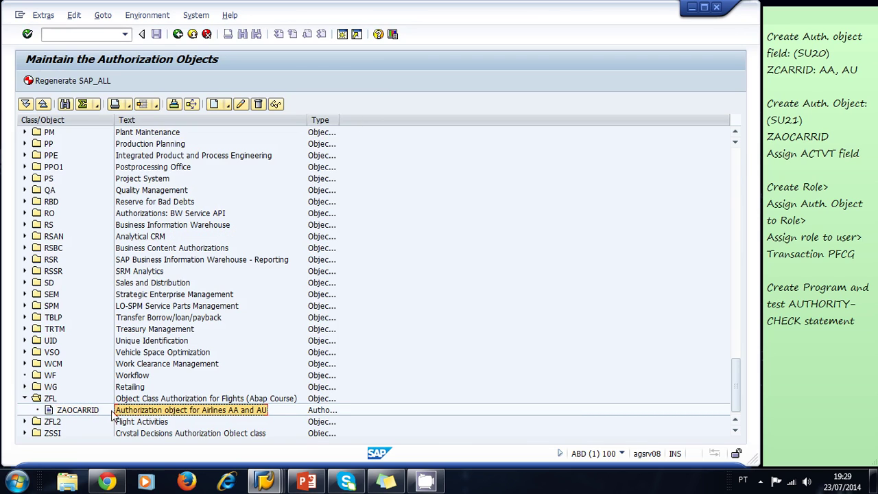
{"action": "left_click", "coordinate": [77, 415]}
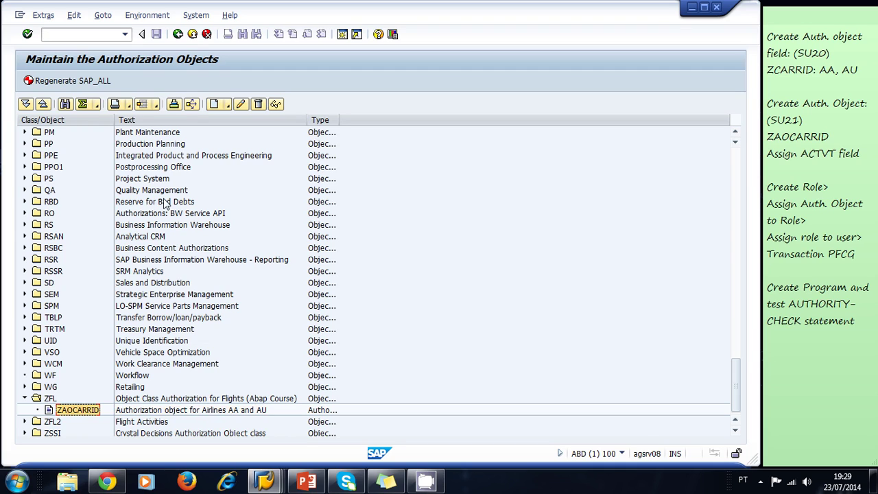
Step: Leave the authorization object maintenance and start role maintenance with transaction PFCG
{"action": "left_click", "coordinate": [177, 34]}
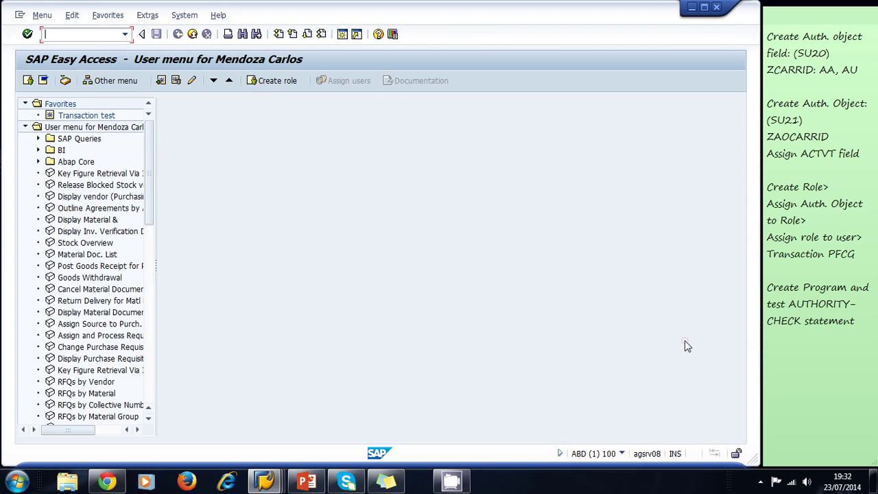
{"action": "left_click", "coordinate": [686, 343]}
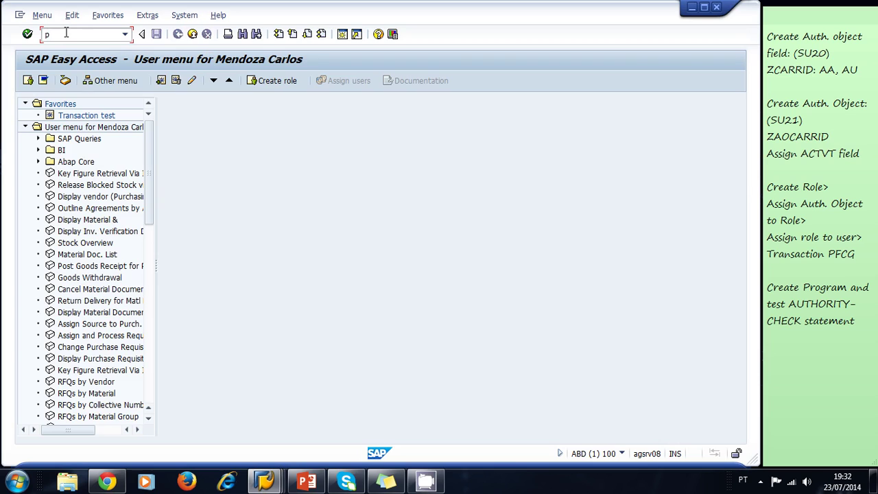
{"action": "type", "text": "cg"}
{"action": "key", "text": "Return"}
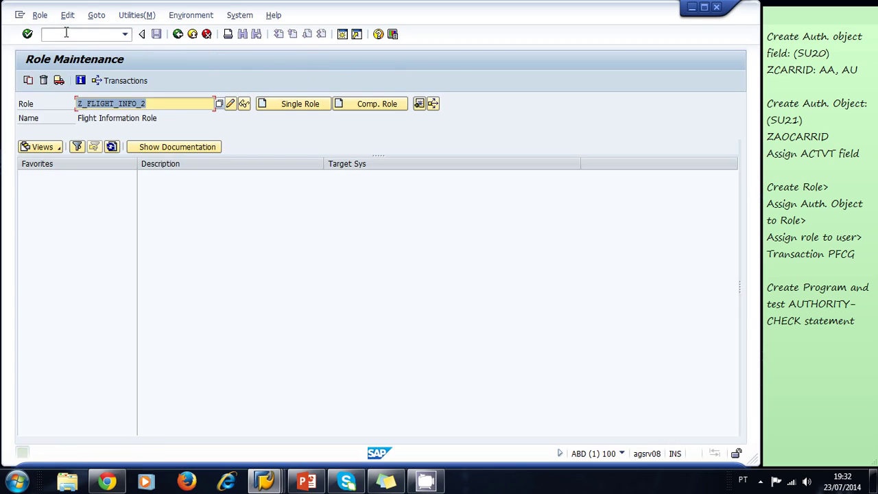
Step: Replace the role name with z_airlines_AA_AU_role and create it as a single role
{"action": "left_click", "coordinate": [179, 103]}
{"action": "key", "text": "BackSpace"}
{"action": "key", "text": "BackSpace"}
{"action": "key", "text": "BackSpace"}
{"action": "key", "text": "BackSpace"}
{"action": "key", "text": "BackSpace"}
{"action": "key", "text": "BackSpace"}
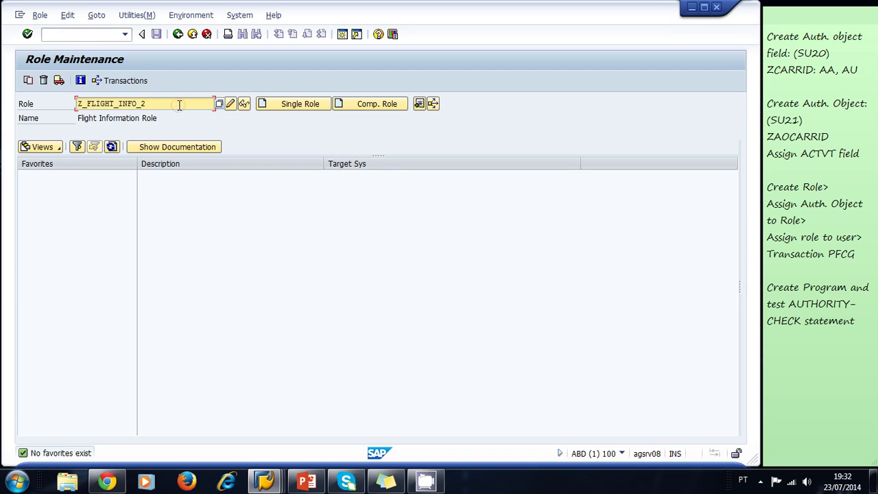
{"action": "key", "text": "BackSpace"}
{"action": "key", "text": "BackSpace"}
{"action": "key", "text": "BackSpace"}
{"action": "key", "text": "BackSpace"}
{"action": "key", "text": "BackSpace"}
{"action": "key", "text": "BackSpace"}
{"action": "key", "text": "BackSpace"}
{"action": "key", "text": "BackSpace"}
{"action": "key", "text": "BackSpace"}
{"action": "type", "text": "z_flight"}
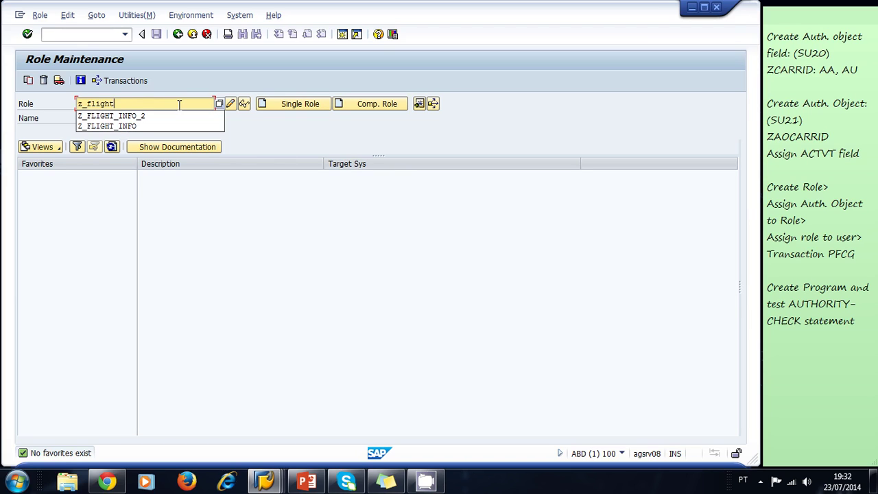
{"action": "key", "text": "BackSpace"}
{"action": "key", "text": "BackSpace"}
{"action": "key", "text": "BackSpace"}
{"action": "key", "text": "BackSpace"}
{"action": "key", "text": "BackSpace"}
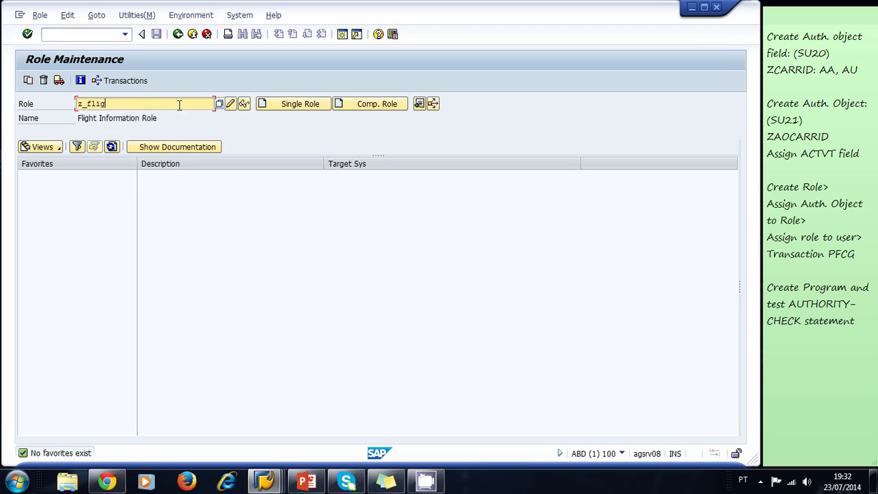
{"action": "type", "text": "airlines_AA_A"}
{"action": "type", "text": "U_role"}
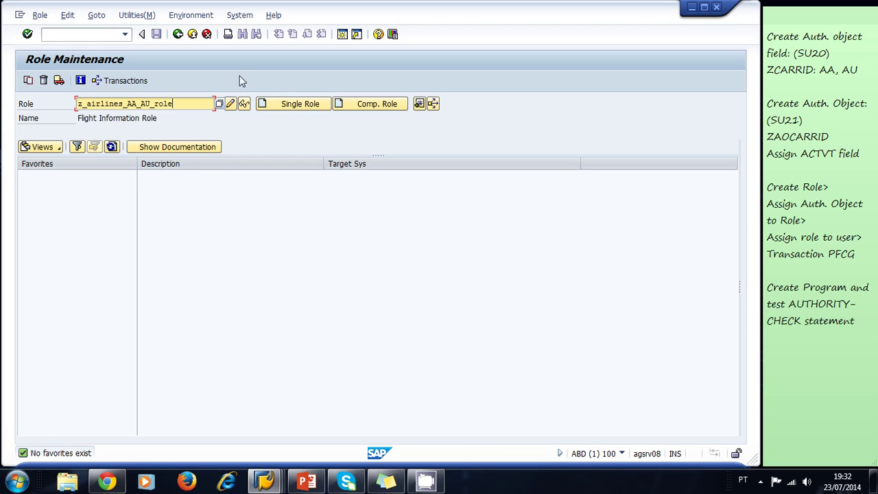
{"action": "left_click", "coordinate": [278, 104]}
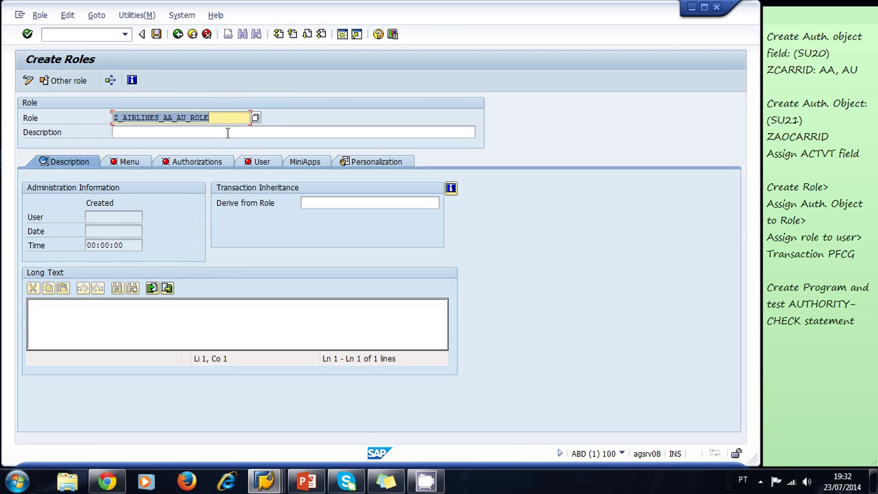
Step: Describe the role as "Flight Information Role for AA and AU Airlines" and save it while switching to its authorizations
{"action": "left_click", "coordinate": [216, 134]}
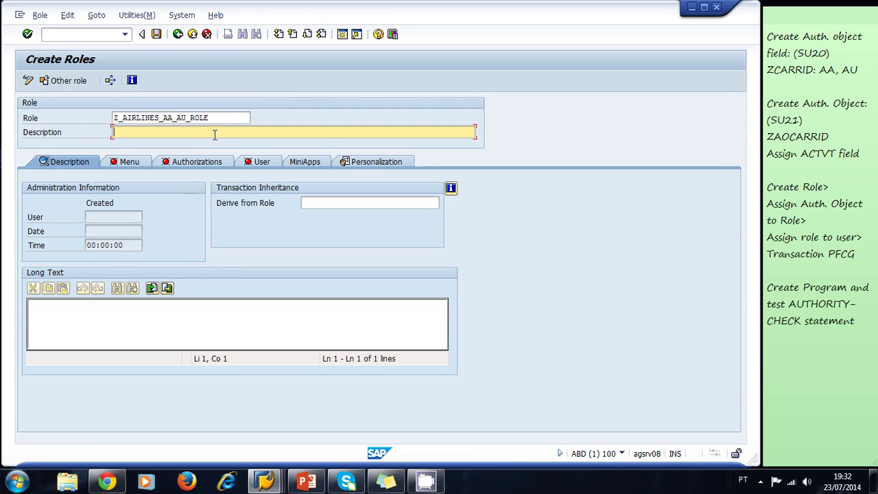
{"action": "type", "text": "Flight"}
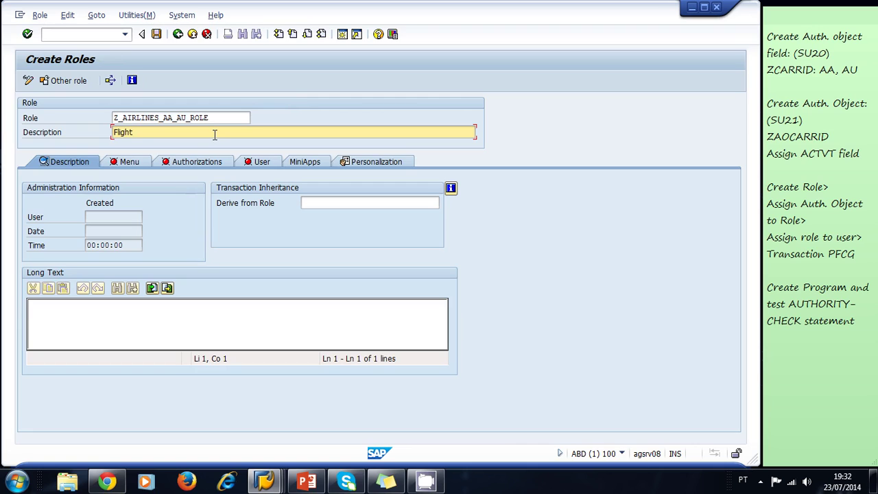
{"action": "type", "text": " Inform"}
{"action": "type", "text": "ation Role for AA and AU Airlines"}
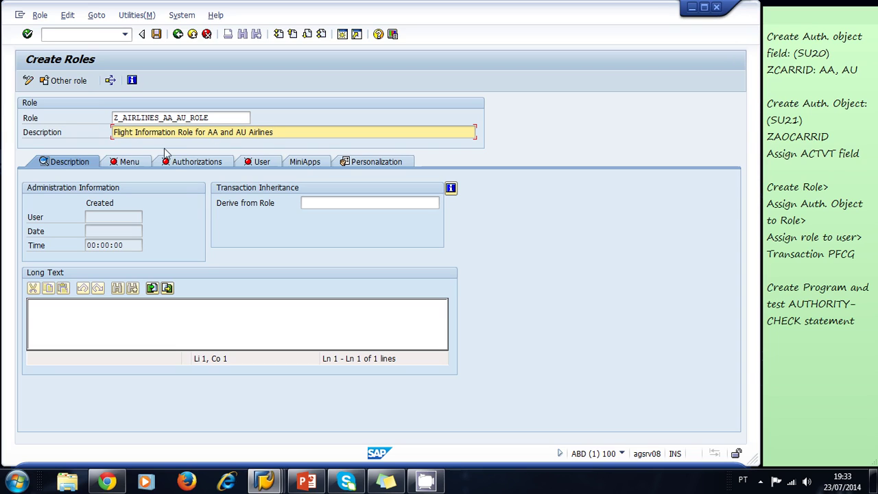
{"action": "left_click", "coordinate": [190, 162]}
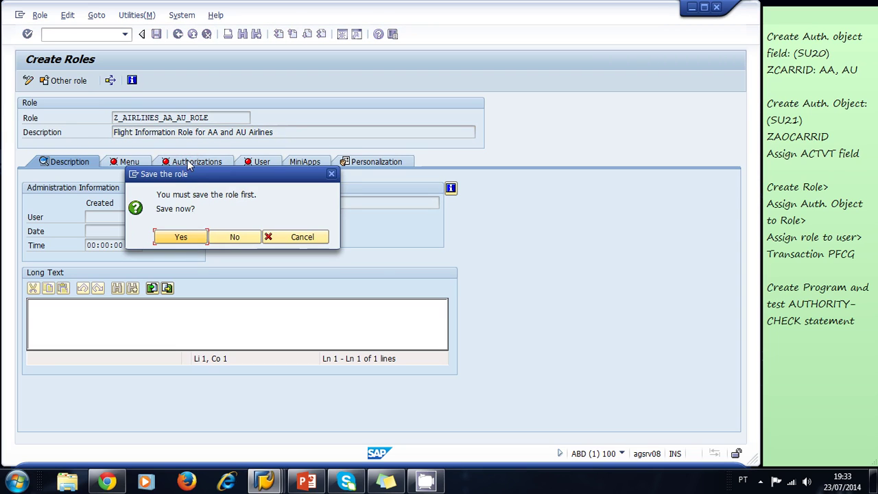
{"action": "left_click", "coordinate": [168, 239]}
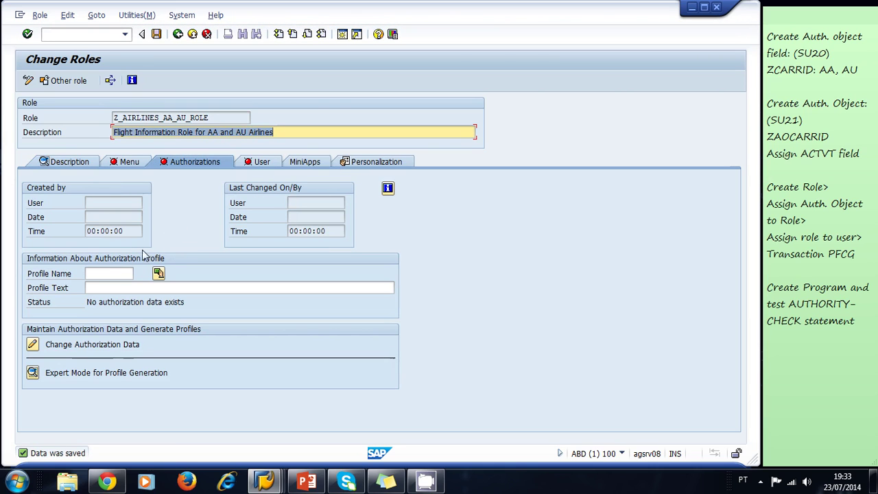
Step: Open the role's authorization data for changing without a template and manually add authorization object ZAOCARRID
{"action": "left_click", "coordinate": [33, 345]}
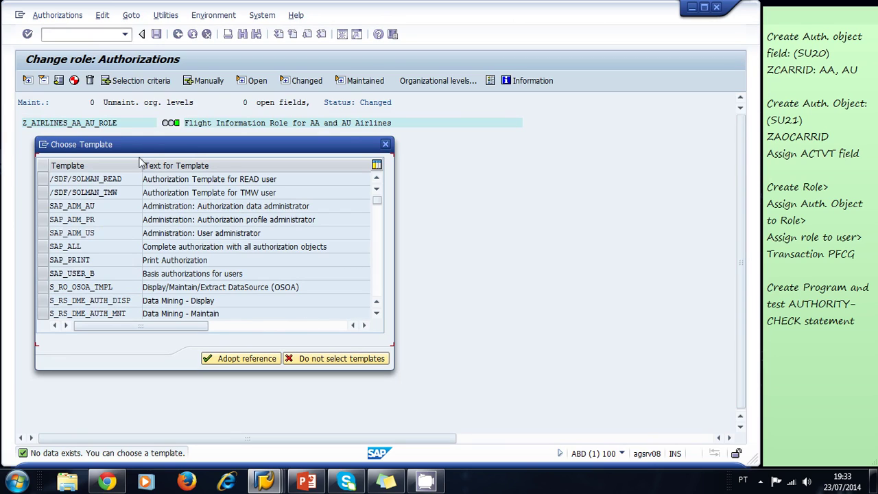
{"action": "left_click", "coordinate": [338, 362]}
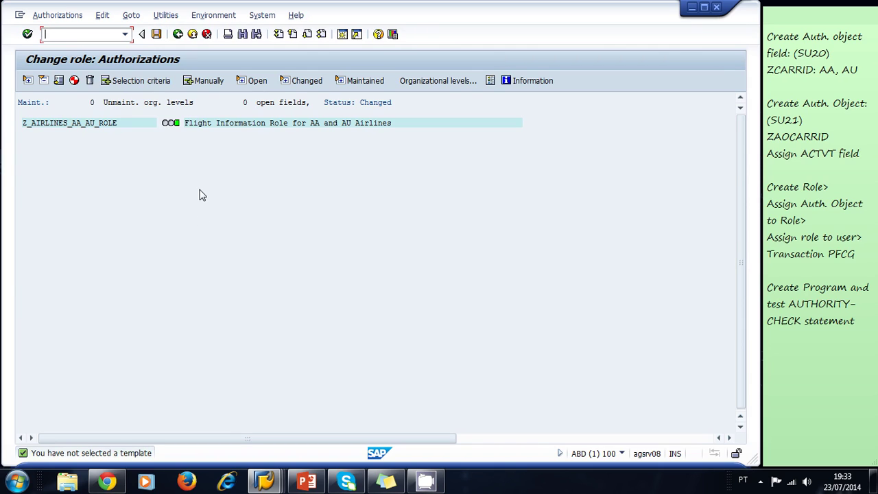
{"action": "left_click", "coordinate": [210, 81]}
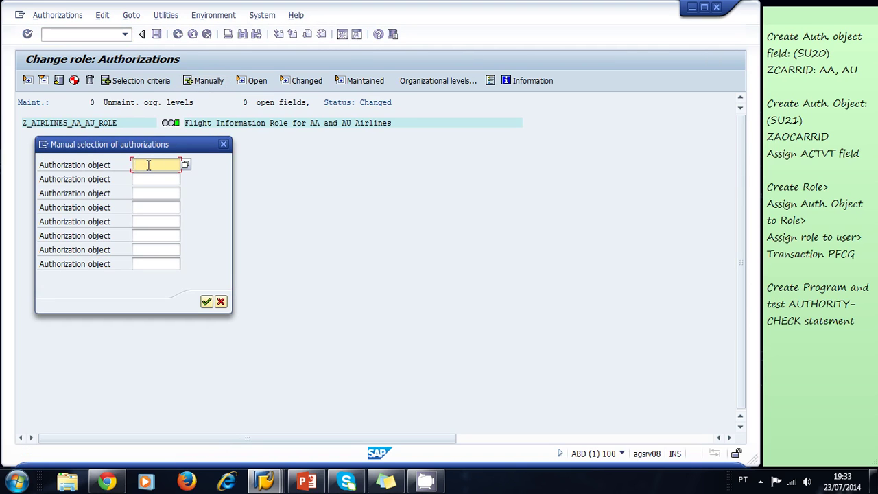
{"action": "type", "text": "z"}
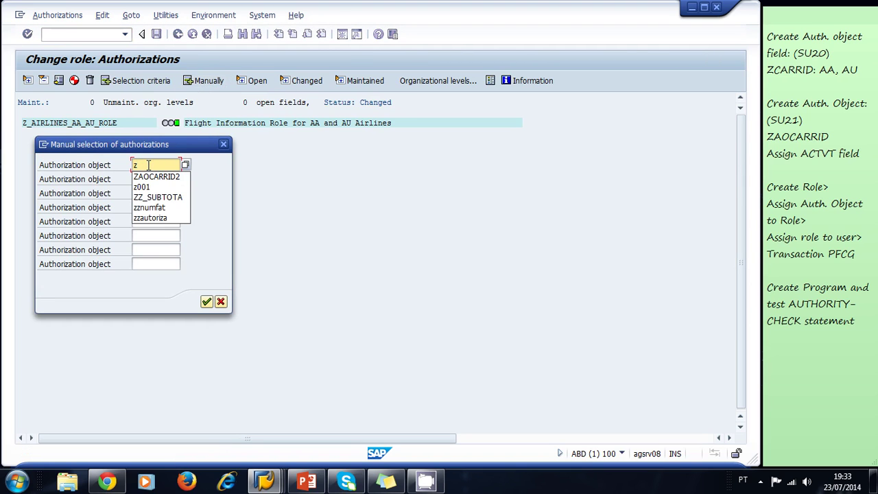
{"action": "type", "text": "aocarrid"}
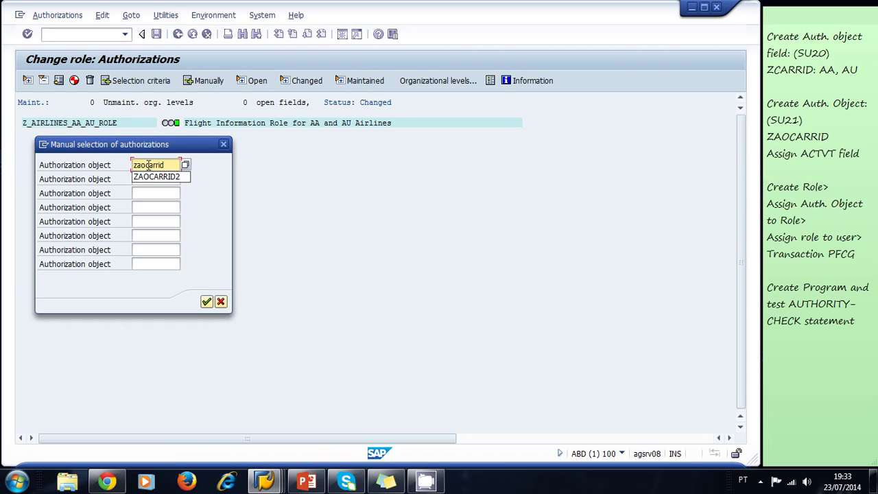
{"action": "left_click", "coordinate": [161, 165]}
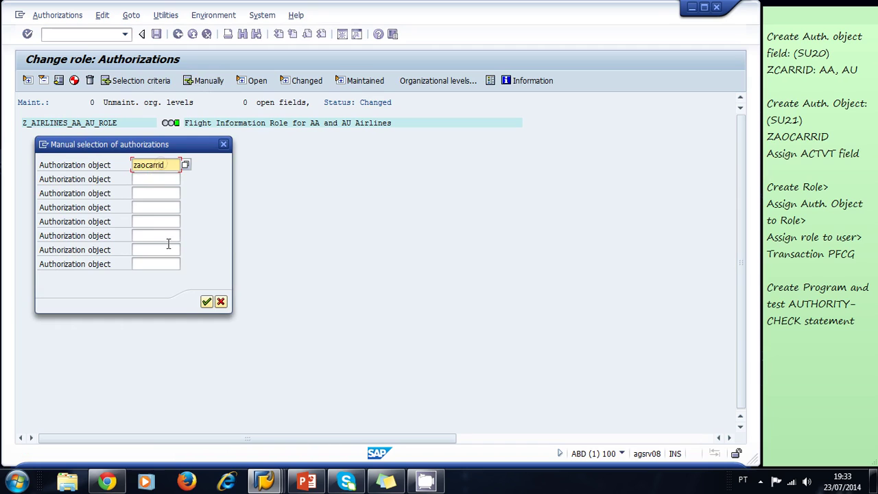
{"action": "left_click", "coordinate": [207, 302]}
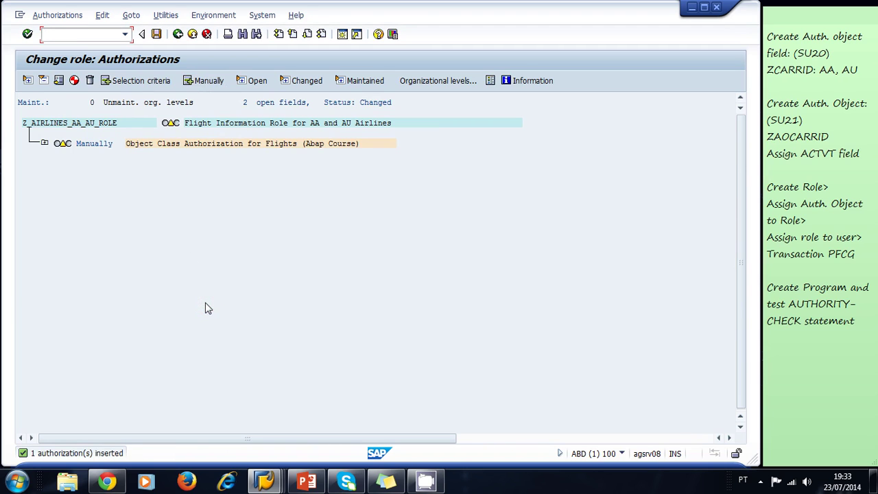
Step: Expand the inserted Airlines AA and AU authorization down to its fields and open the Airline Code field values for editing
{"action": "left_click", "coordinate": [43, 144]}
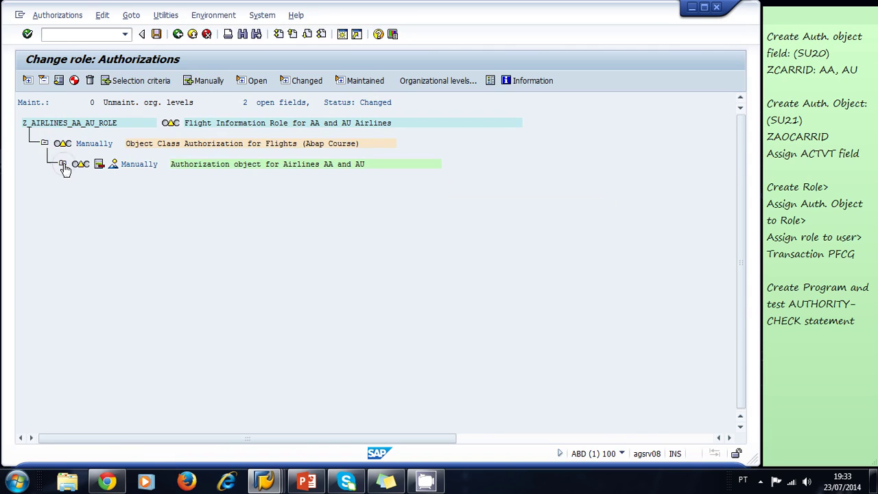
{"action": "left_click", "coordinate": [62, 165]}
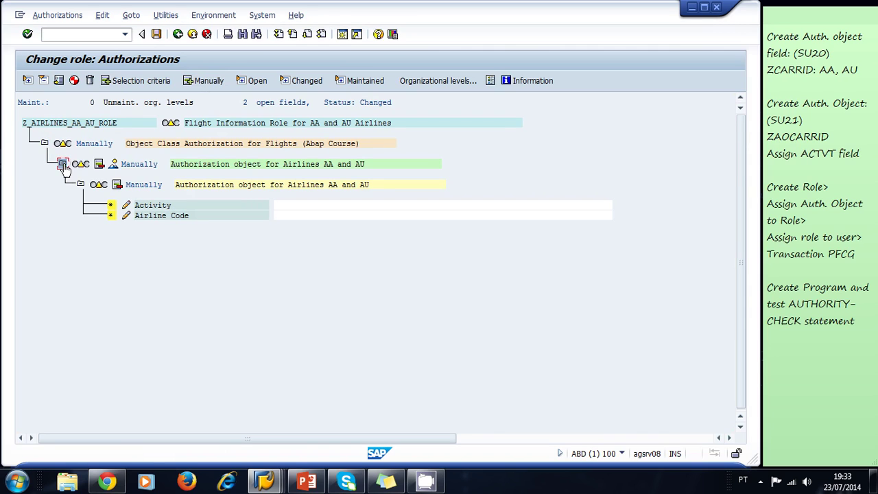
{"action": "left_click", "coordinate": [127, 216]}
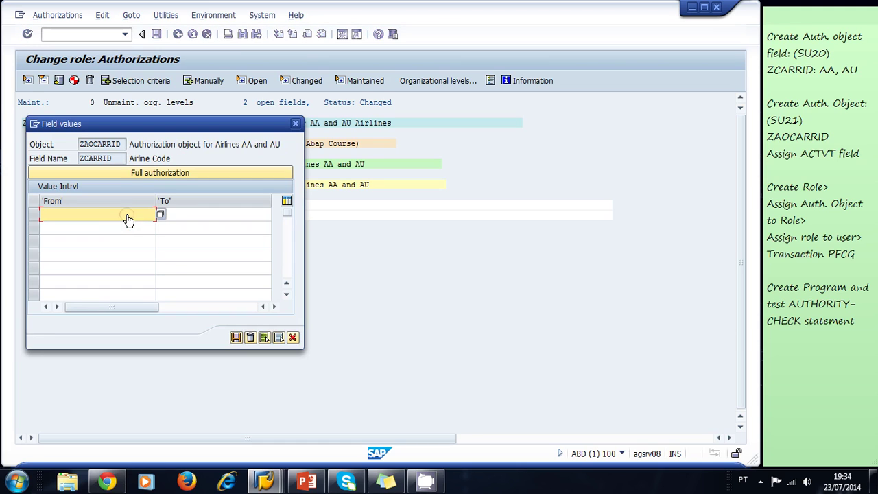
{"action": "left_click", "coordinate": [110, 227]}
{"action": "left_click", "coordinate": [111, 214]}
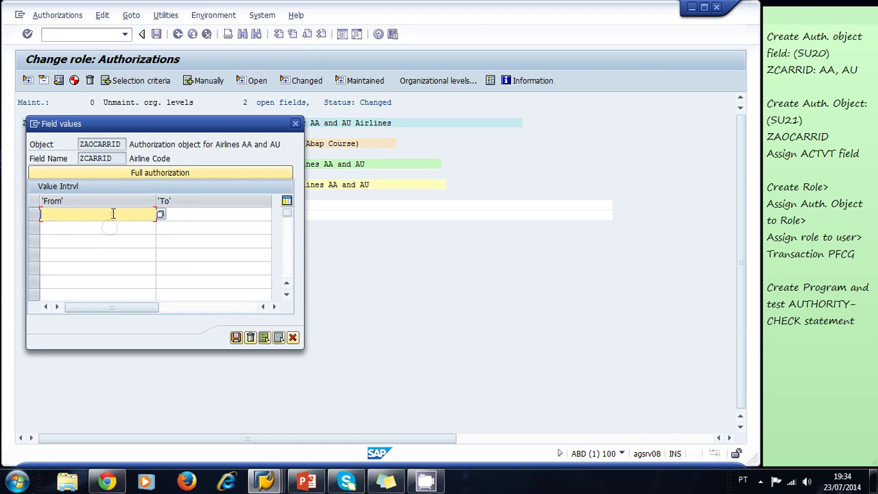
{"action": "left_click", "coordinate": [160, 214]}
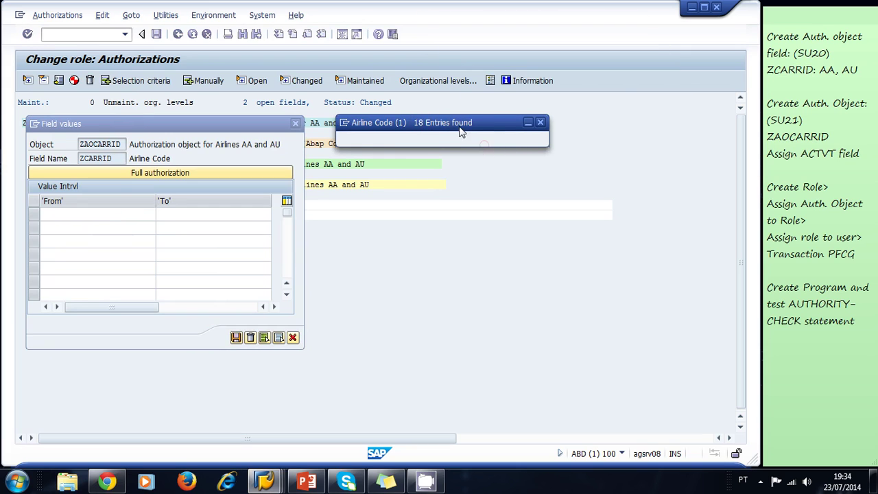
{"action": "left_click", "coordinate": [528, 130]}
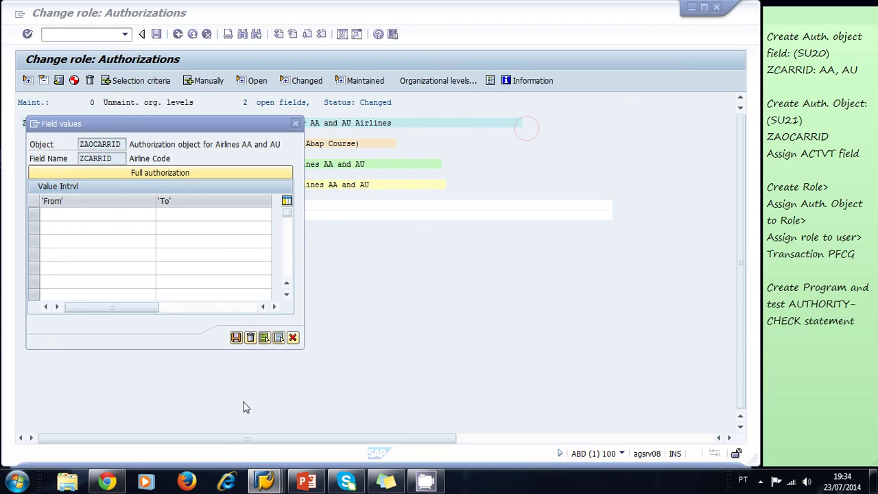
{"action": "mouse_move", "coordinate": [281, 482]}
{"action": "left_click", "coordinate": [511, 414]}
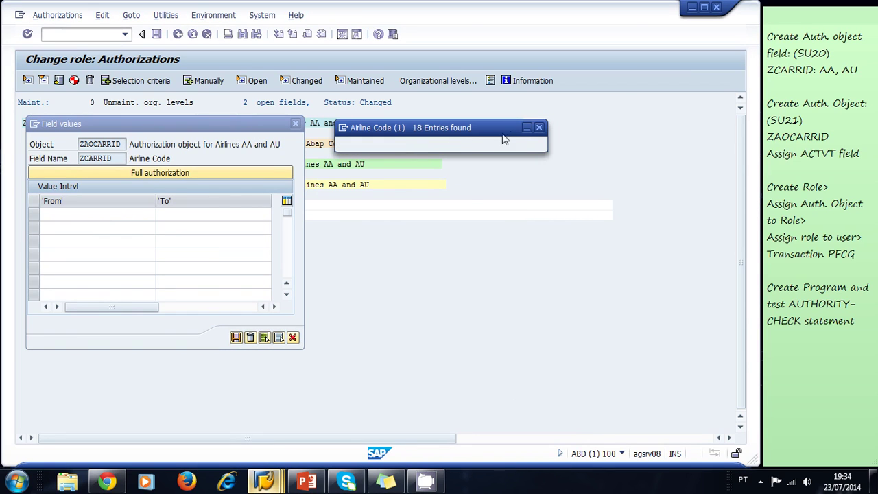
{"action": "left_click", "coordinate": [537, 127]}
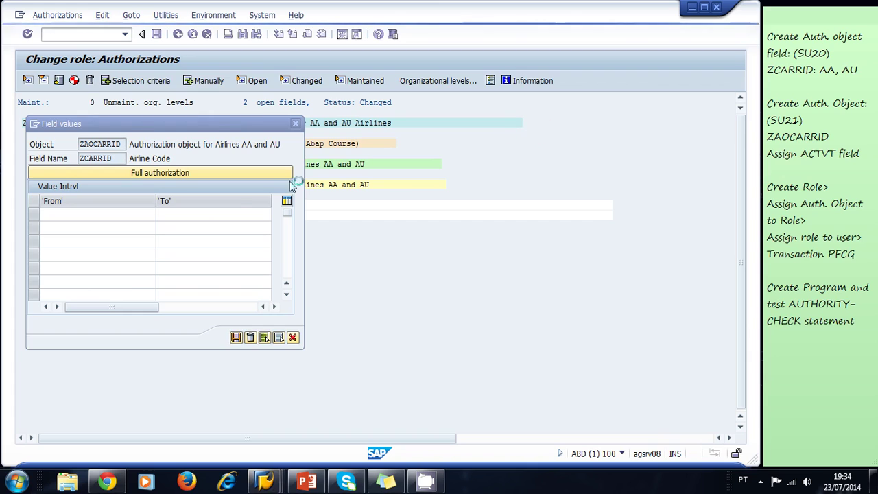
Step: Enter AA (American Airlines) as the first 'From' value of the Airline Code field, chosen from the list of possible airlines
{"action": "left_click", "coordinate": [106, 212]}
{"action": "left_click", "coordinate": [103, 226]}
{"action": "left_click", "coordinate": [112, 213]}
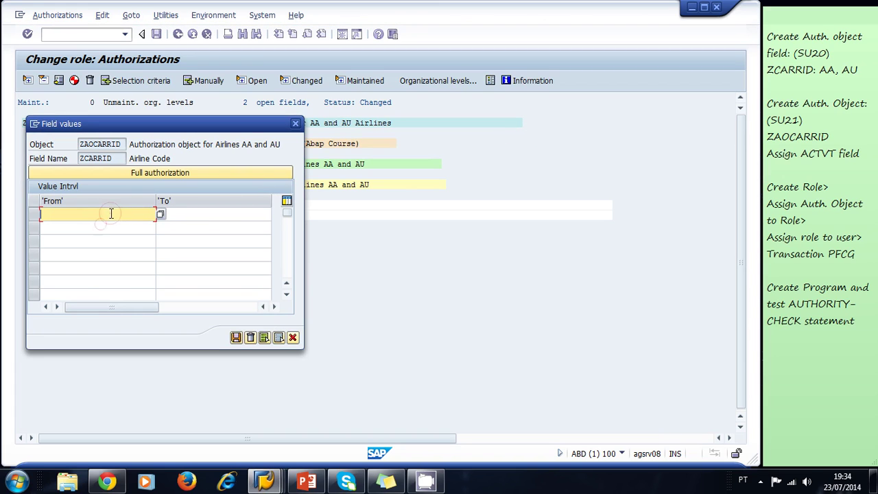
{"action": "left_click", "coordinate": [161, 215]}
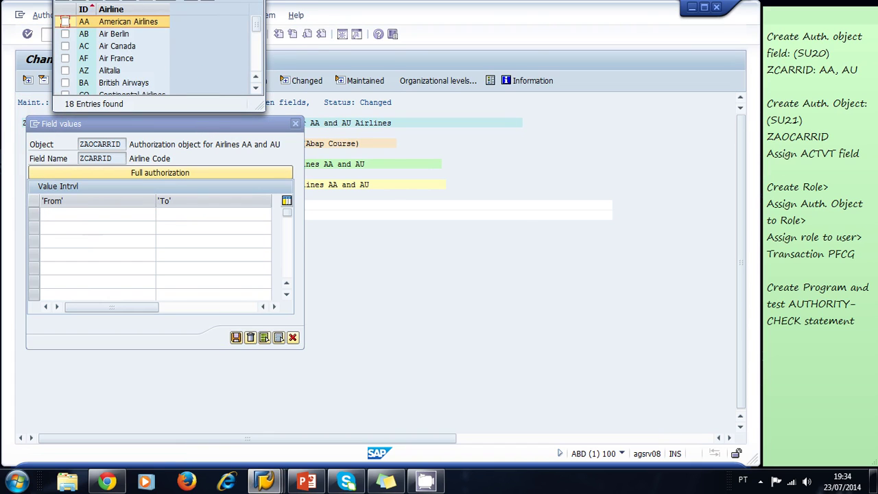
{"action": "left_click_drag", "start_coordinate": [621, 290], "coordinate": [626, 431]}
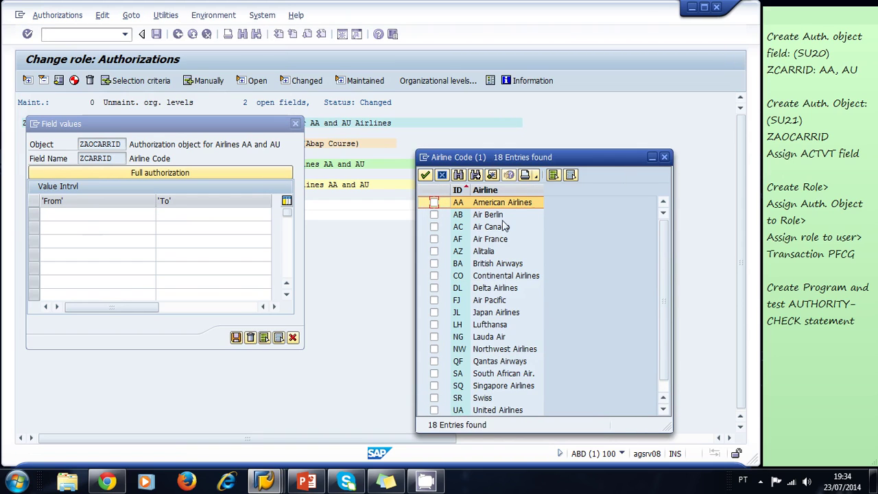
{"action": "left_click", "coordinate": [434, 204]}
{"action": "left_click", "coordinate": [425, 176]}
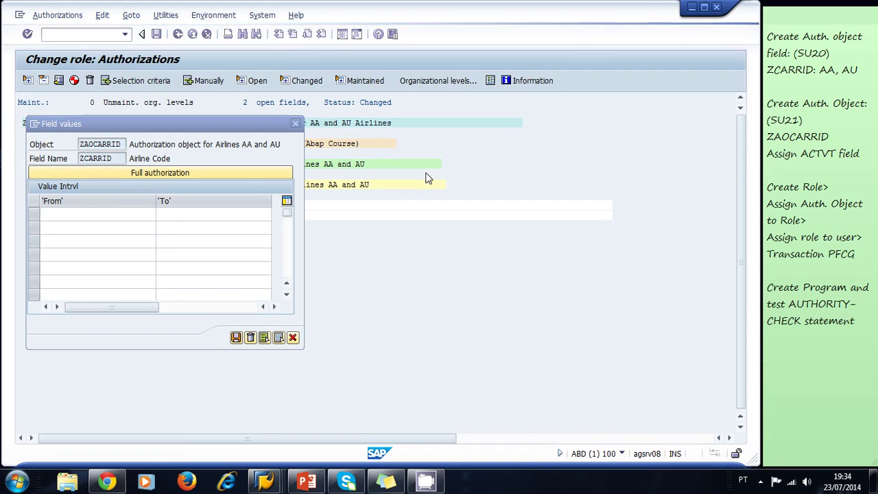
Step: Add UA (United Airlines) from the list of possible airlines as the second 'From' value of the Airline Code field and save the values
{"action": "left_click", "coordinate": [117, 227]}
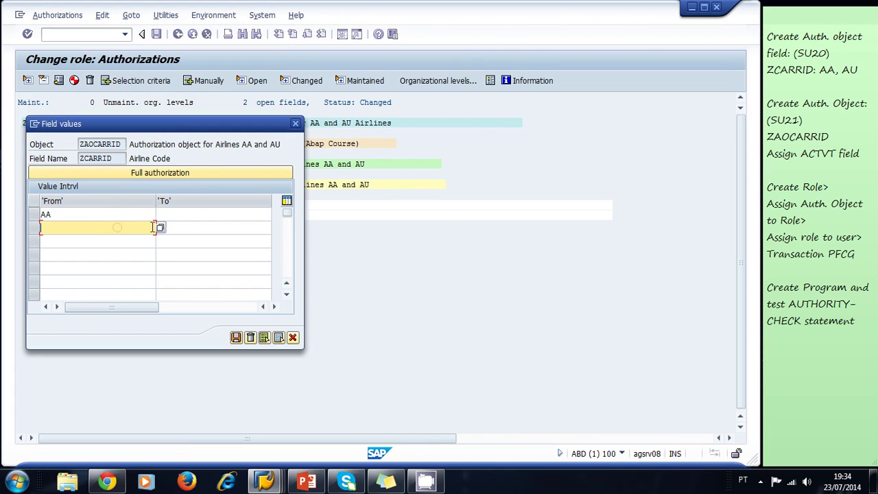
{"action": "left_click", "coordinate": [159, 227]}
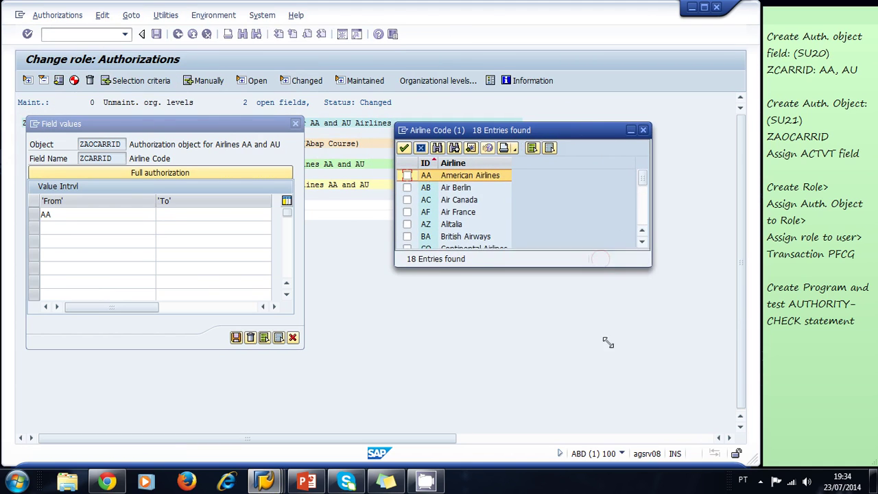
{"action": "left_click", "coordinate": [412, 384]}
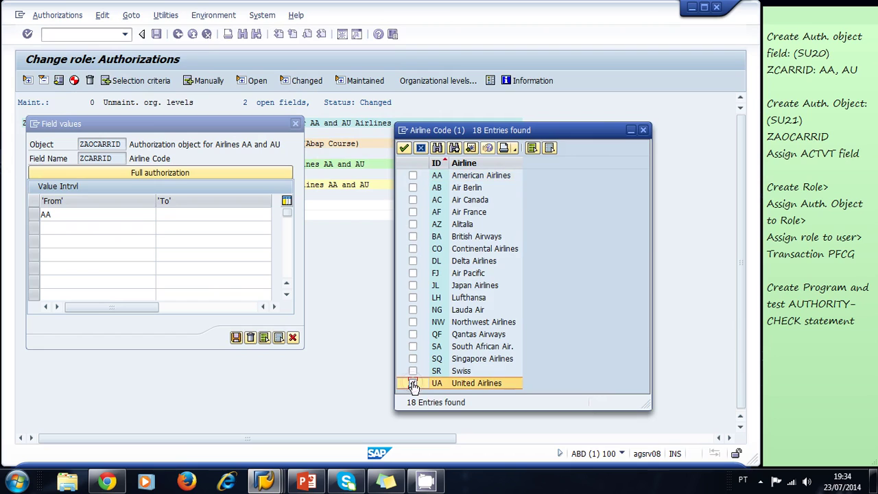
{"action": "left_click", "coordinate": [403, 150]}
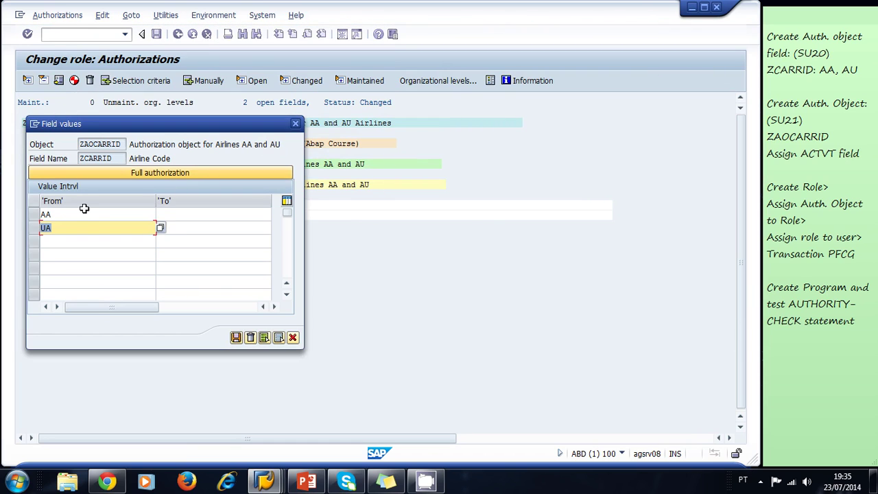
{"action": "left_click", "coordinate": [237, 339]}
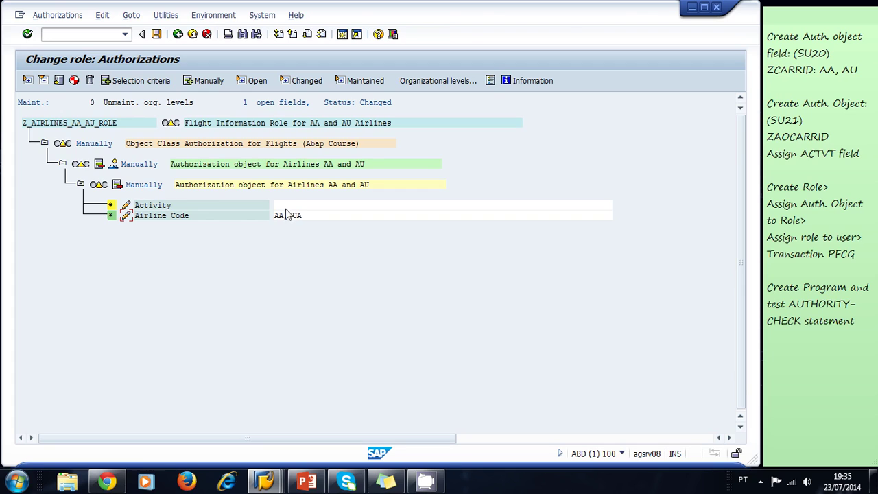
Step: Set the authorization's Activity field to 03 Display and save the field values
{"action": "left_click", "coordinate": [126, 207]}
{"action": "left_click", "coordinate": [35, 215]}
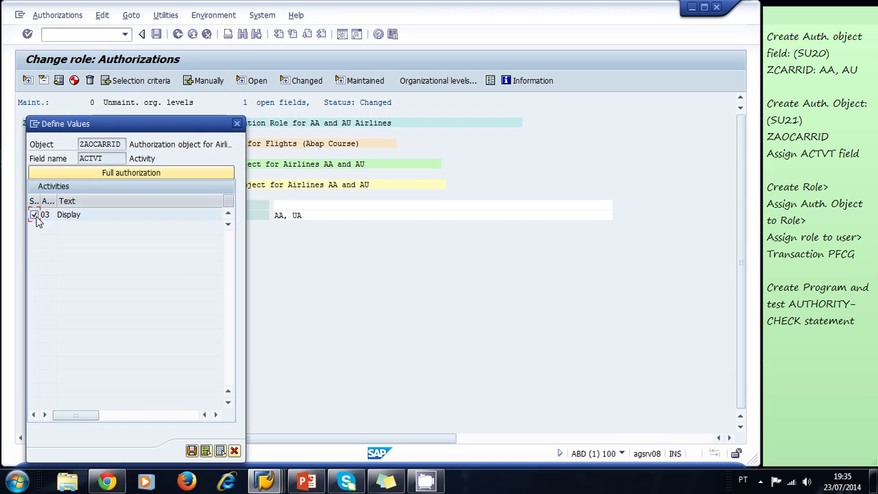
{"action": "left_click", "coordinate": [191, 451]}
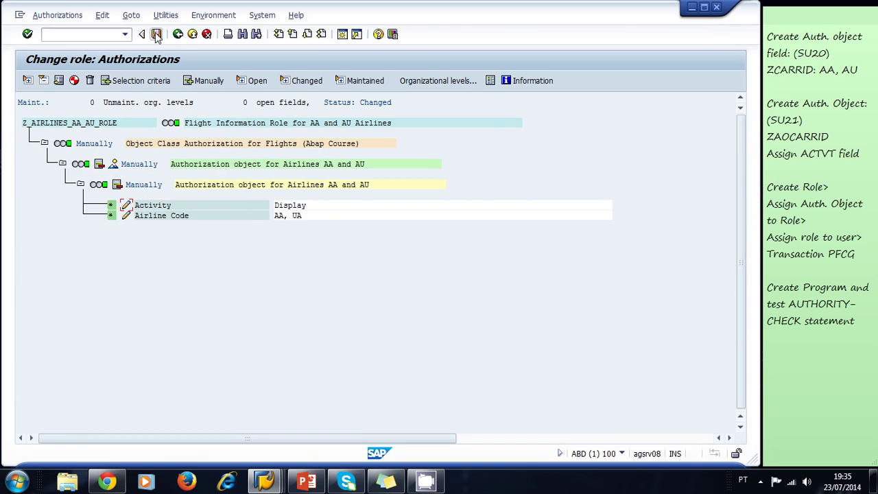
Step: Generate the role's authorization profile, keeping the proposed profile name and the text "Profile for role Z_AIRLINES_AA_AU_ROLE"
{"action": "left_click", "coordinate": [75, 81]}
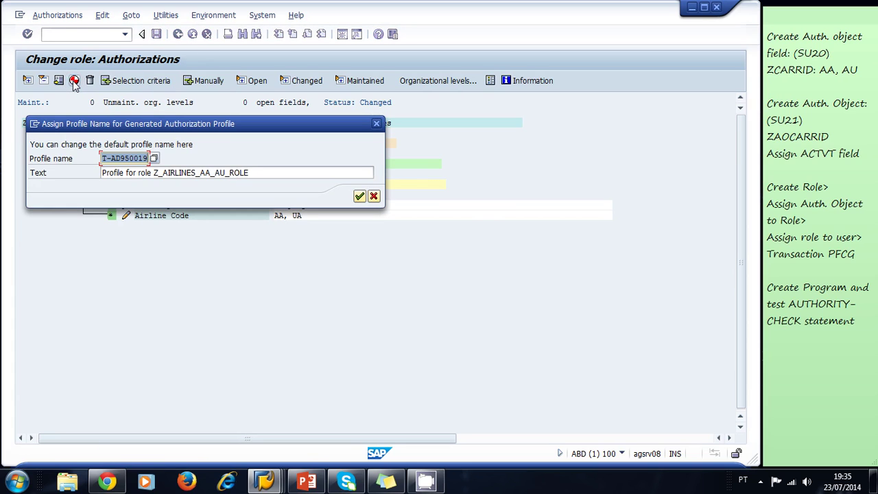
{"action": "left_click_drag", "start_coordinate": [152, 131], "coordinate": [165, 270]}
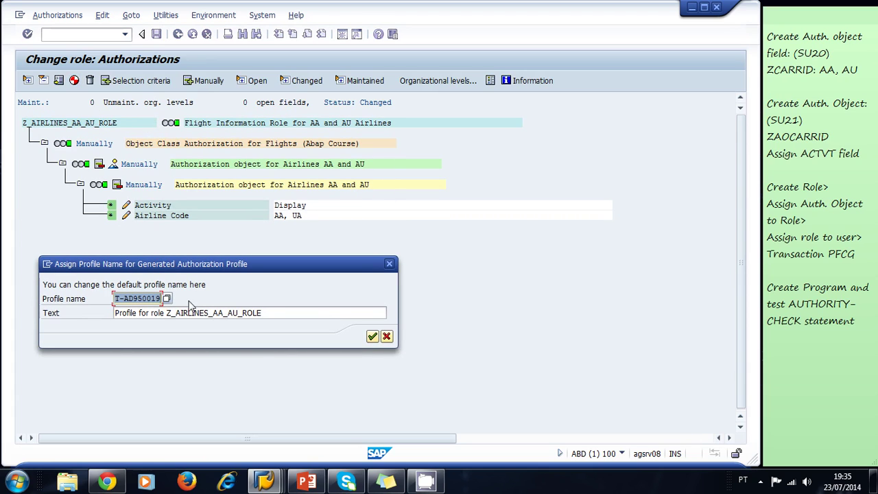
{"action": "left_click", "coordinate": [138, 311]}
{"action": "left_click", "coordinate": [138, 298]}
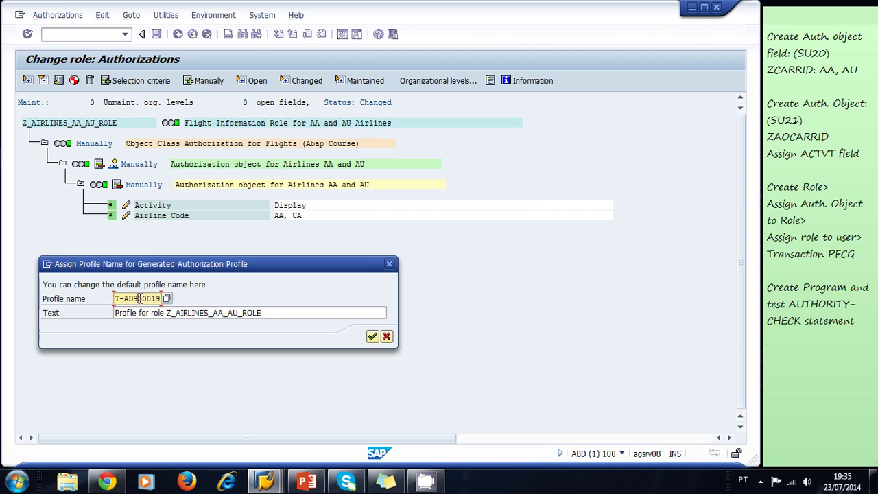
{"action": "left_click", "coordinate": [138, 312]}
{"action": "left_click", "coordinate": [146, 298]}
{"action": "left_click", "coordinate": [371, 336]}
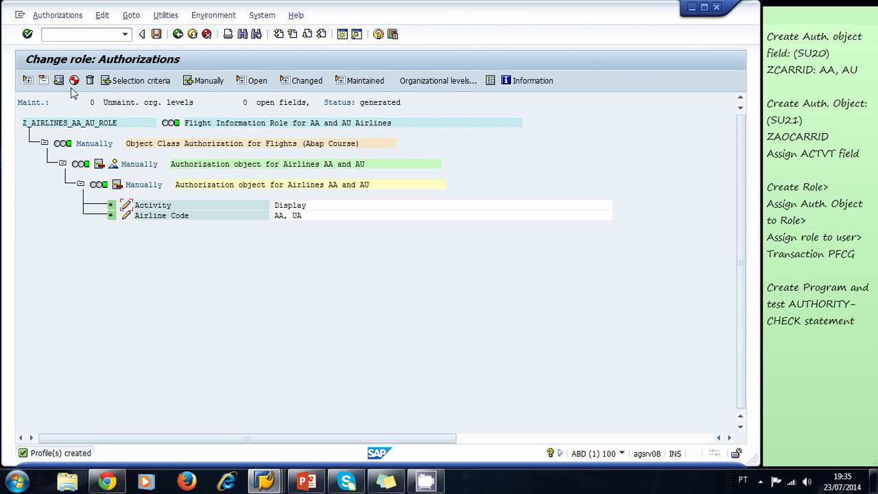
Step: Save the role's authorization data and exit authorization maintenance back to the role
{"action": "left_click", "coordinate": [156, 35]}
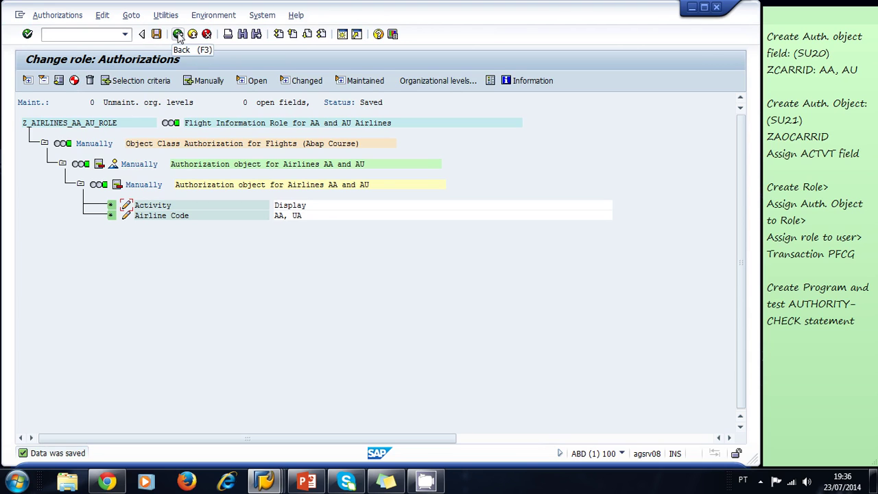
{"action": "left_click", "coordinate": [178, 34]}
{"action": "left_click", "coordinate": [214, 182]}
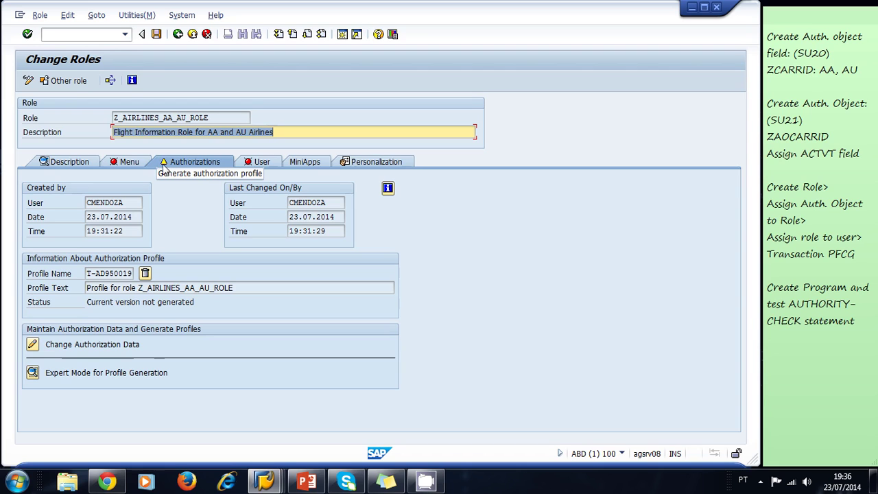
Step: Try to regenerate the profile from the role's expanded authorization data, save it and exit authorization maintenance
{"action": "left_click", "coordinate": [33, 345]}
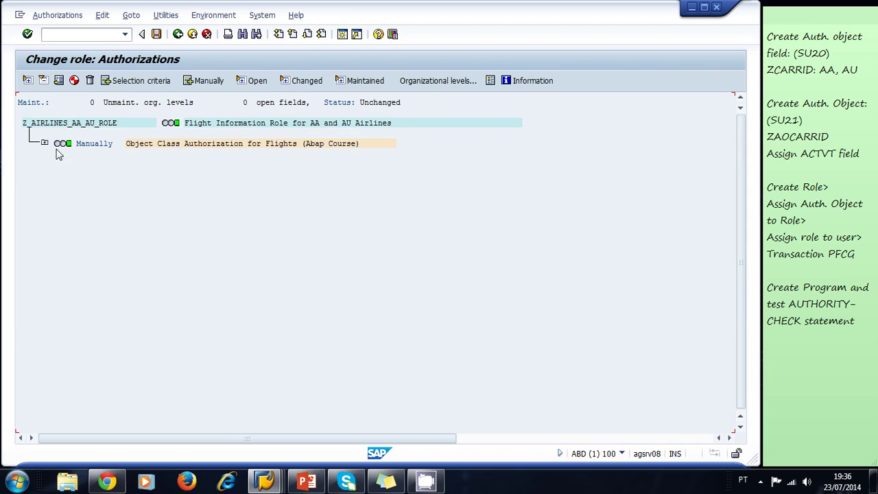
{"action": "left_click", "coordinate": [44, 144]}
{"action": "left_click", "coordinate": [62, 163]}
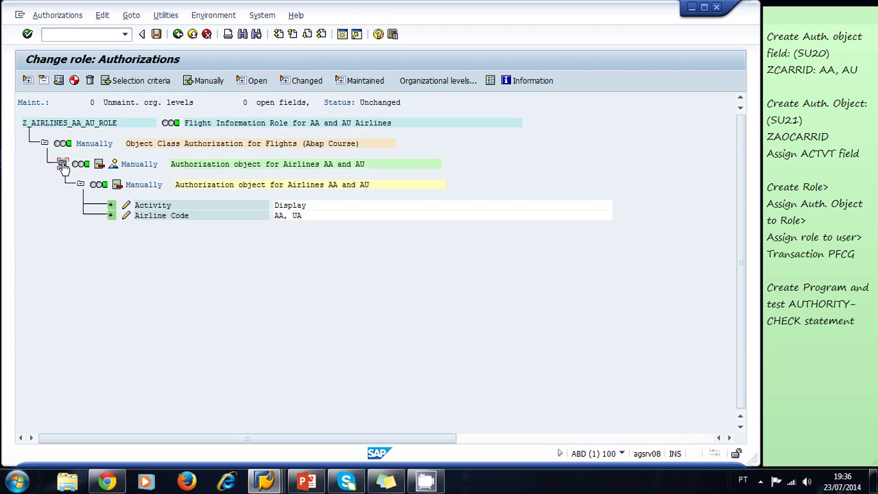
{"action": "left_click", "coordinate": [75, 81]}
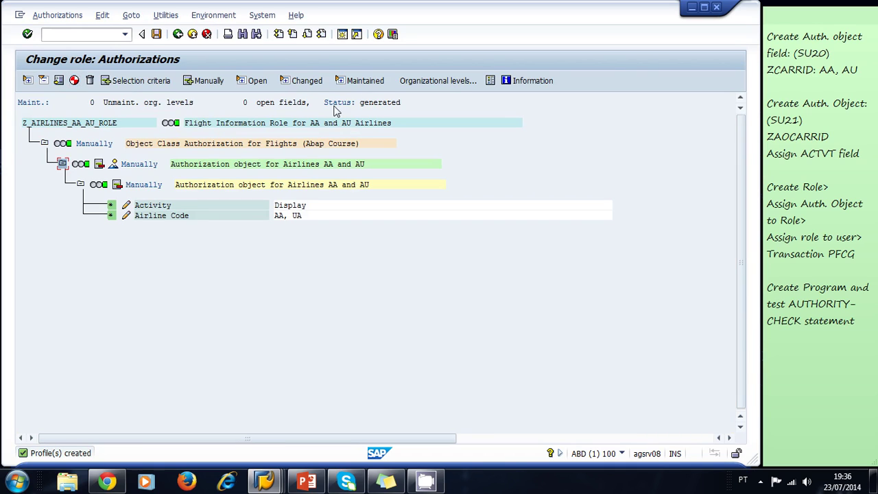
{"action": "left_click", "coordinate": [156, 34]}
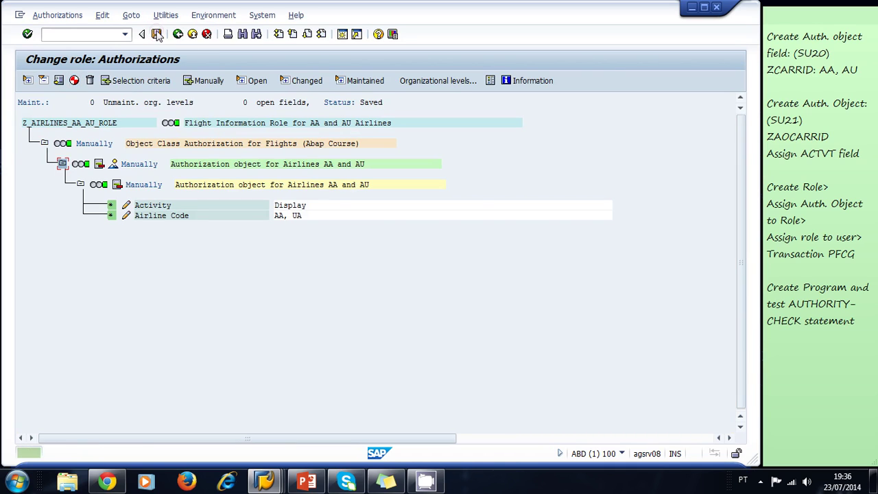
{"action": "left_click", "coordinate": [177, 34]}
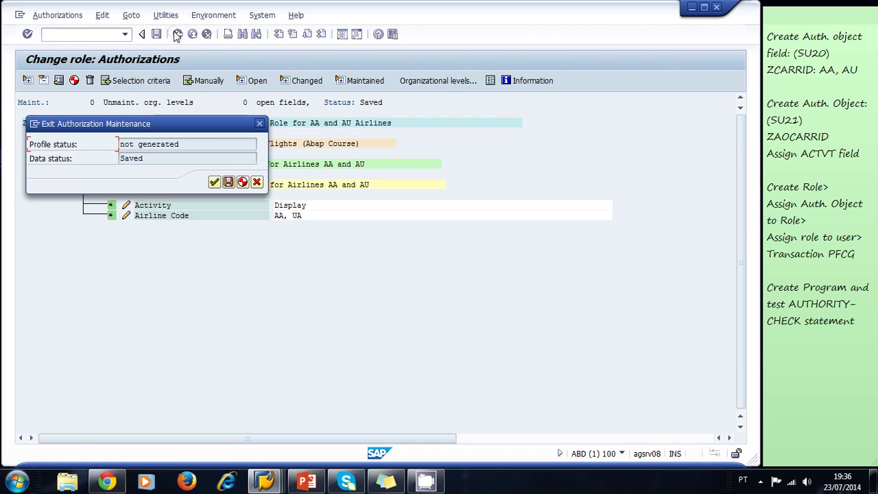
{"action": "left_click", "coordinate": [214, 183]}
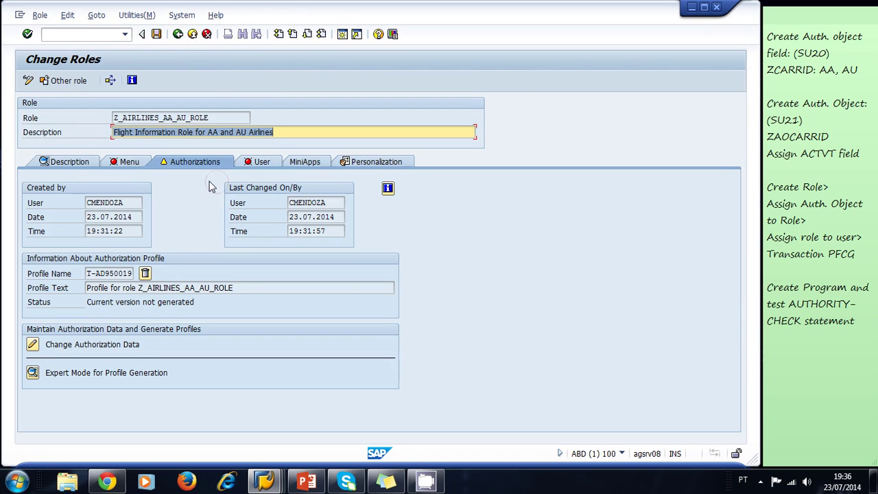
Step: Reopen the role's authorization data for changing, generate the profile again and return to the role without a separate save
{"action": "left_click", "coordinate": [32, 344]}
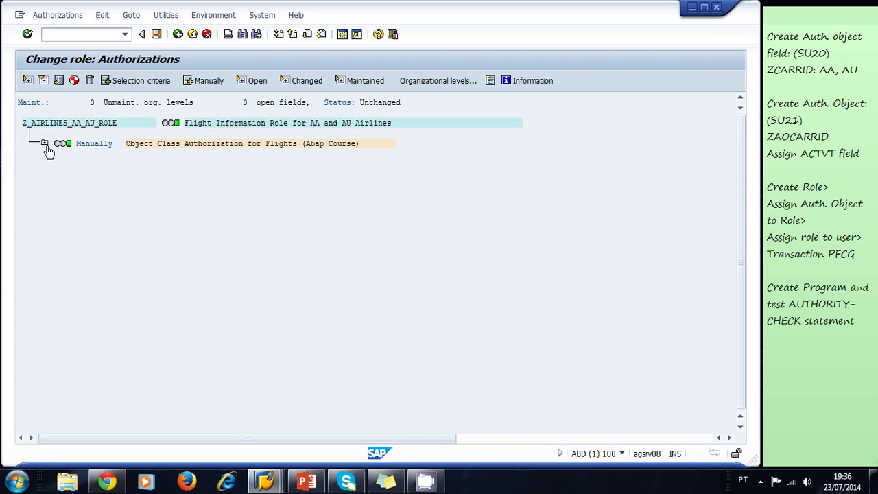
{"action": "left_click", "coordinate": [45, 143]}
{"action": "left_click", "coordinate": [62, 164]}
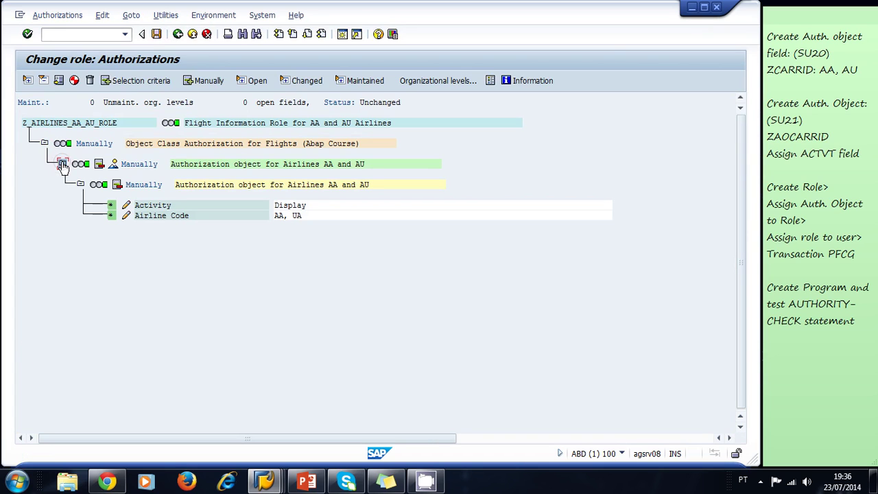
{"action": "left_click", "coordinate": [73, 80]}
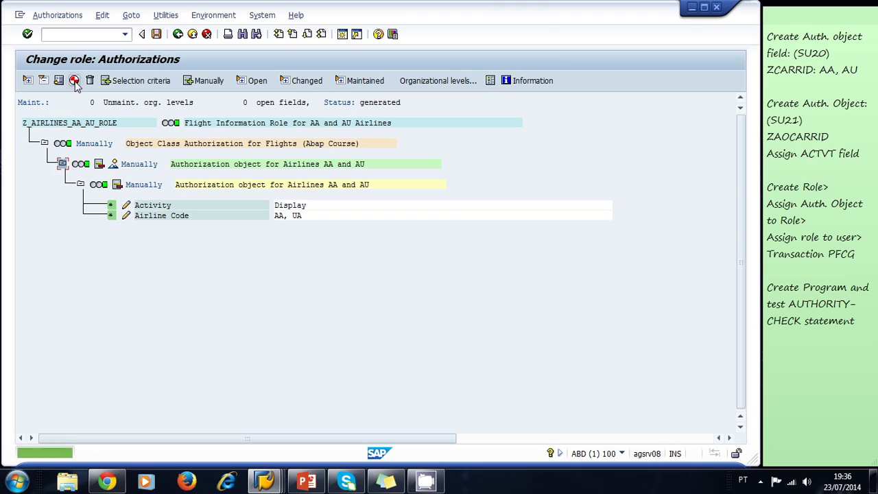
{"action": "left_click", "coordinate": [178, 35]}
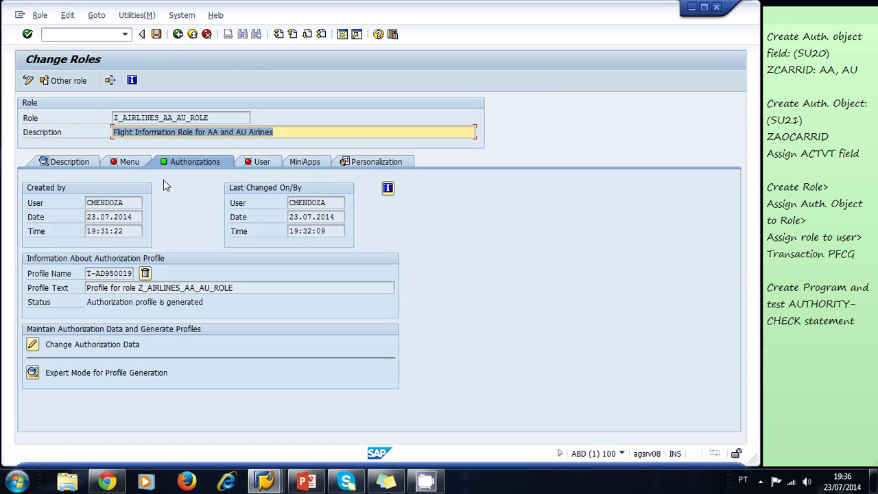
{"action": "left_click", "coordinate": [280, 132]}
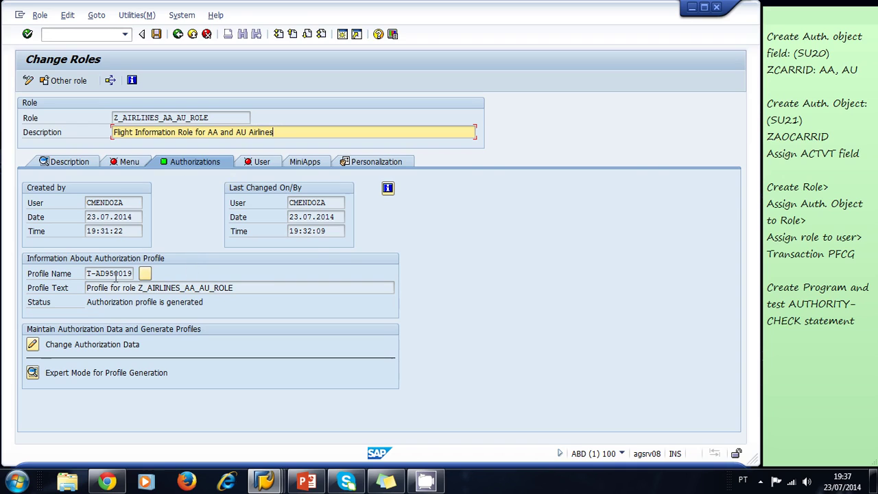
{"action": "left_click_drag", "start_coordinate": [87, 273], "coordinate": [120, 273]}
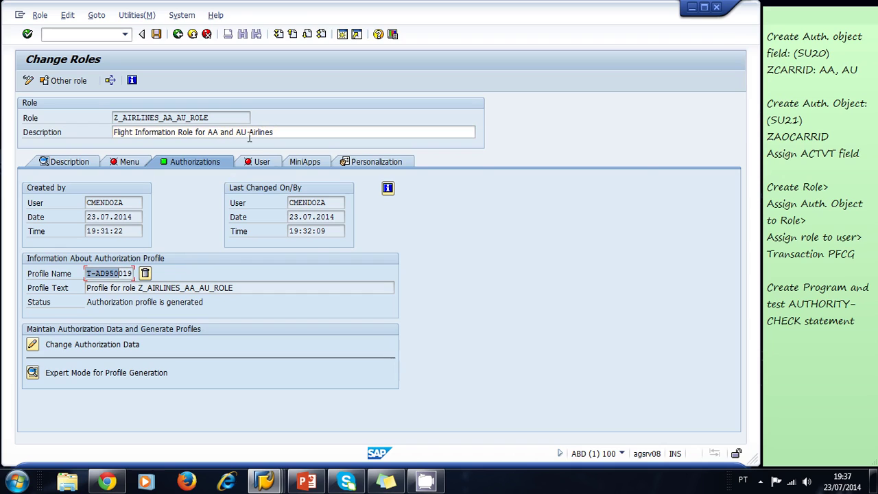
Step: Assign the role to the developer's user ID, found through the search for users by address data
{"action": "left_click", "coordinate": [256, 166]}
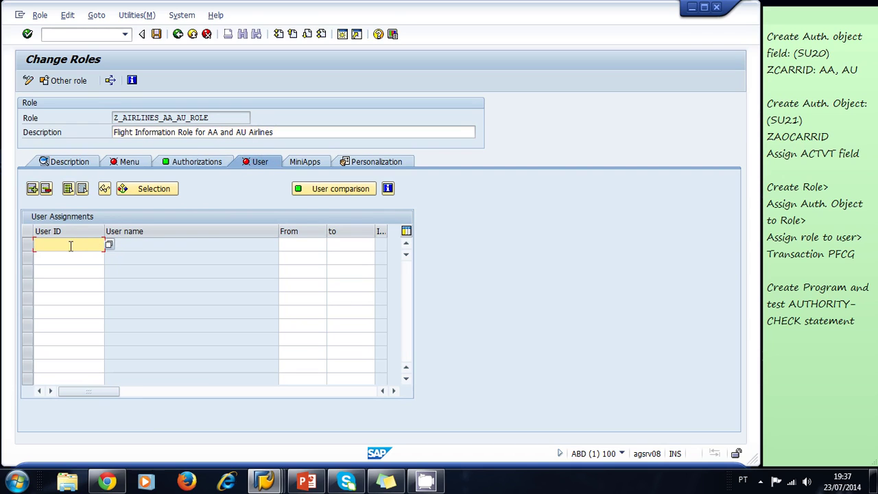
{"action": "left_click", "coordinate": [113, 251]}
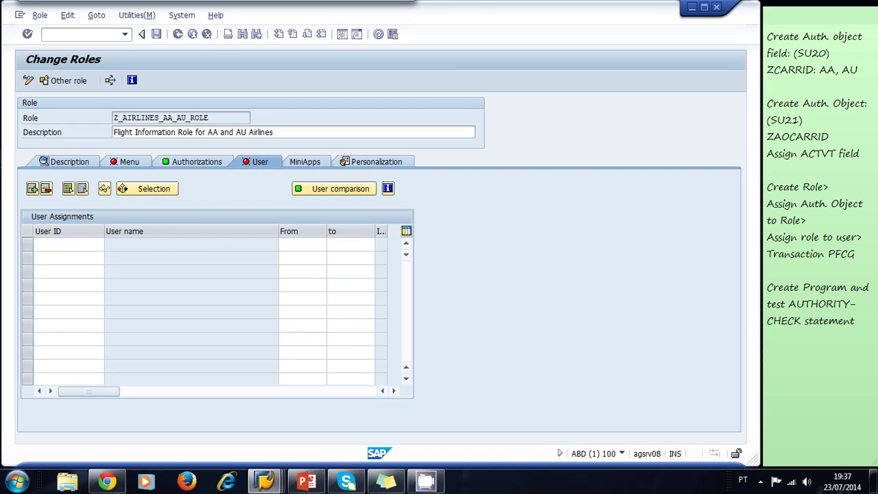
{"action": "left_click_drag", "start_coordinate": [112, 0], "coordinate": [273, 247]}
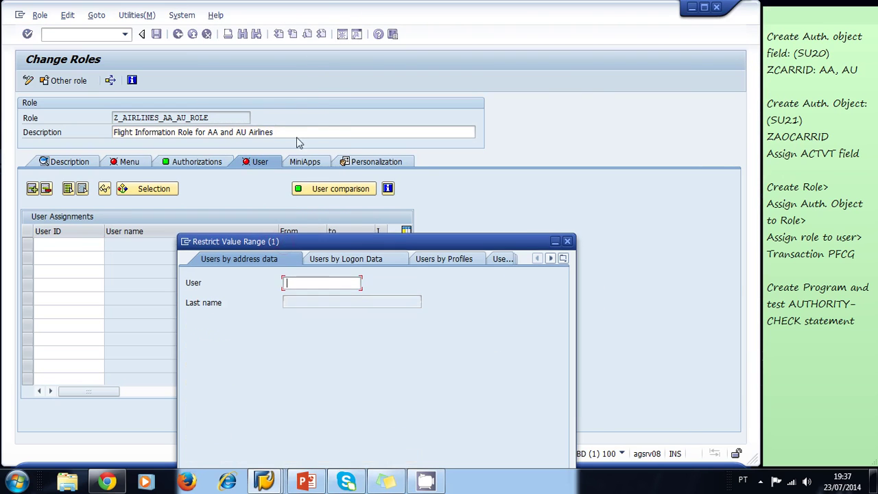
{"action": "type", "text": "cmendoza"}
{"action": "left_click", "coordinate": [556, 408]}
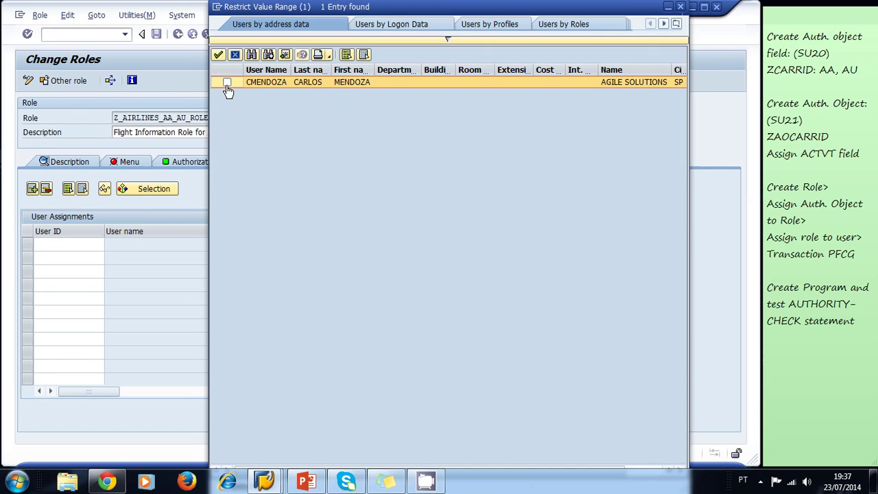
{"action": "left_click", "coordinate": [218, 54]}
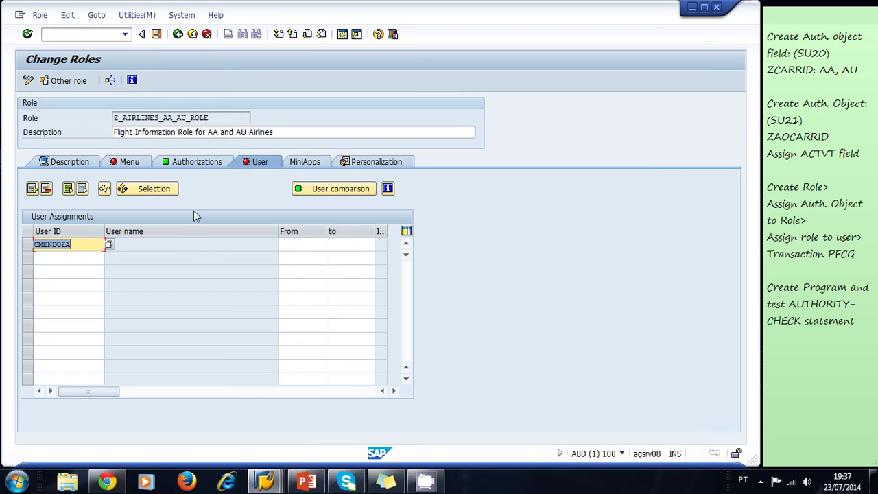
{"action": "key", "text": "Return"}
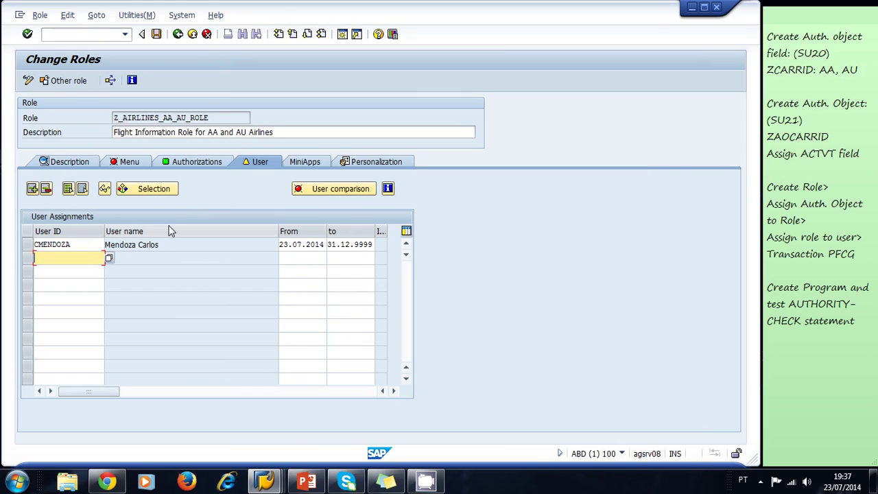
Step: Run a complete user master comparison for the role, agreeing to save the role first
{"action": "left_click", "coordinate": [95, 247]}
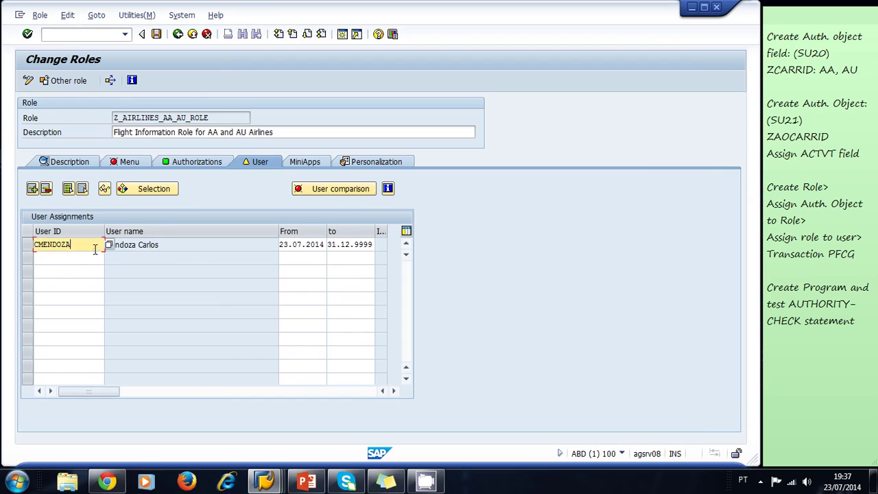
{"action": "left_click", "coordinate": [322, 193]}
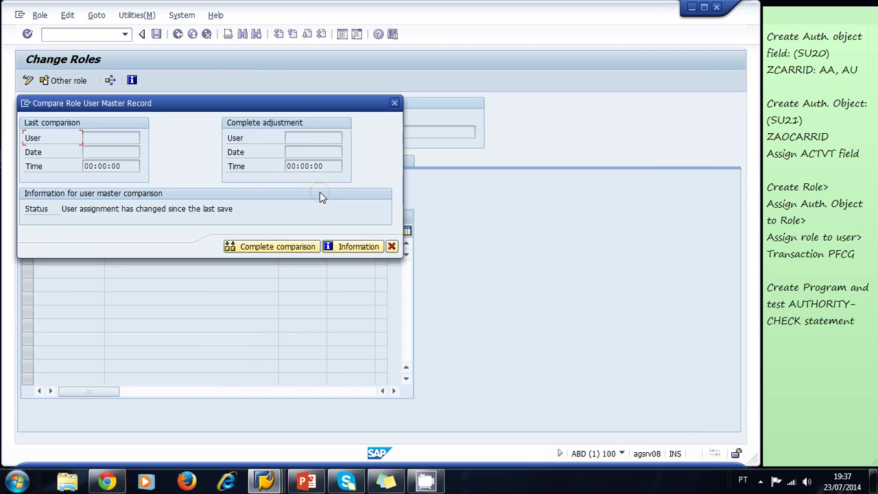
{"action": "left_click", "coordinate": [259, 246]}
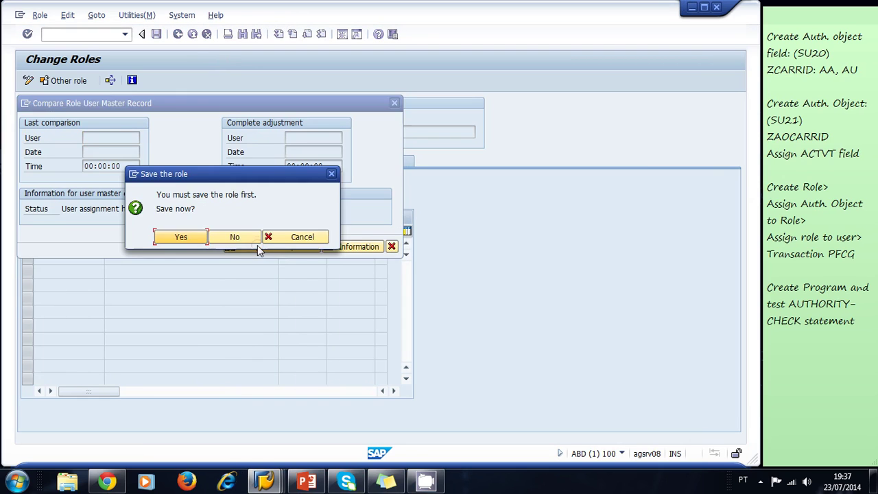
{"action": "left_click", "coordinate": [191, 242]}
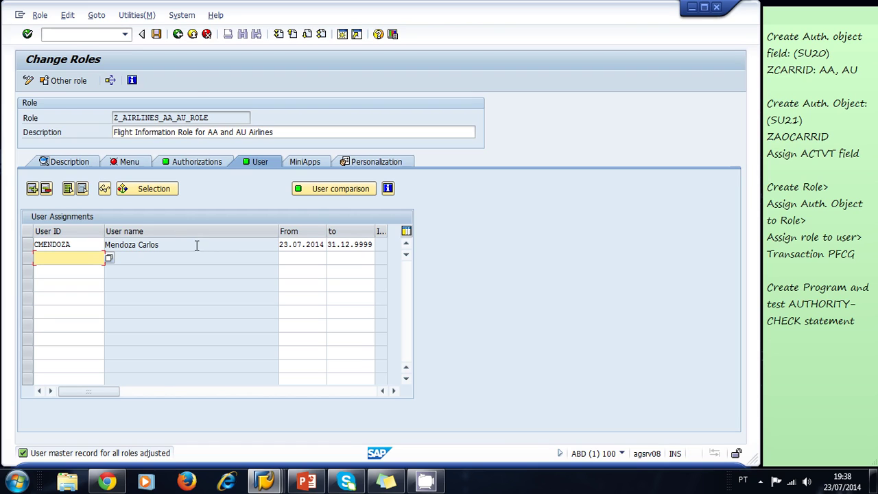
Step: Leave role maintenance and open the Object Navigator with transaction SE80
{"action": "left_click", "coordinate": [179, 34]}
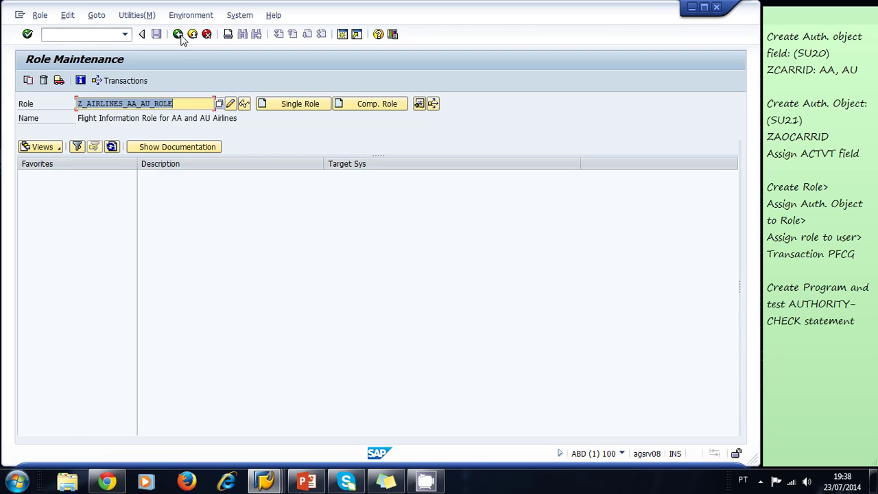
{"action": "left_click", "coordinate": [178, 34]}
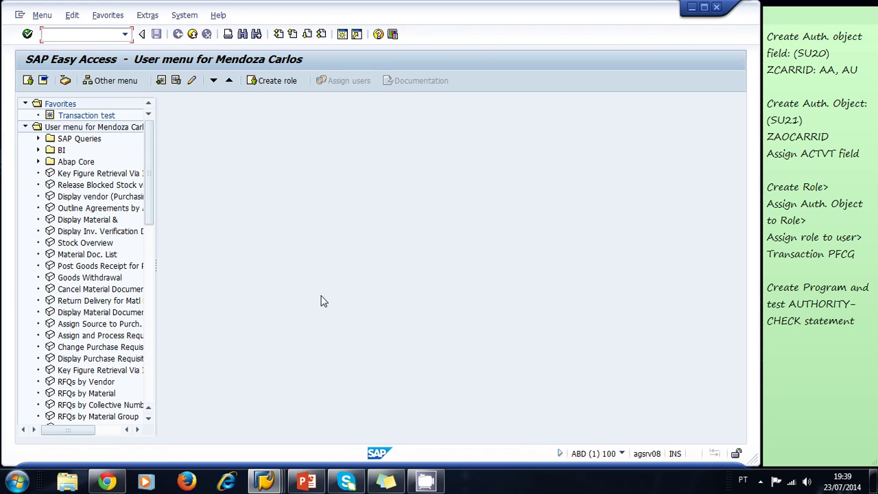
{"action": "type", "text": "se80"}
{"action": "key", "text": "Return"}
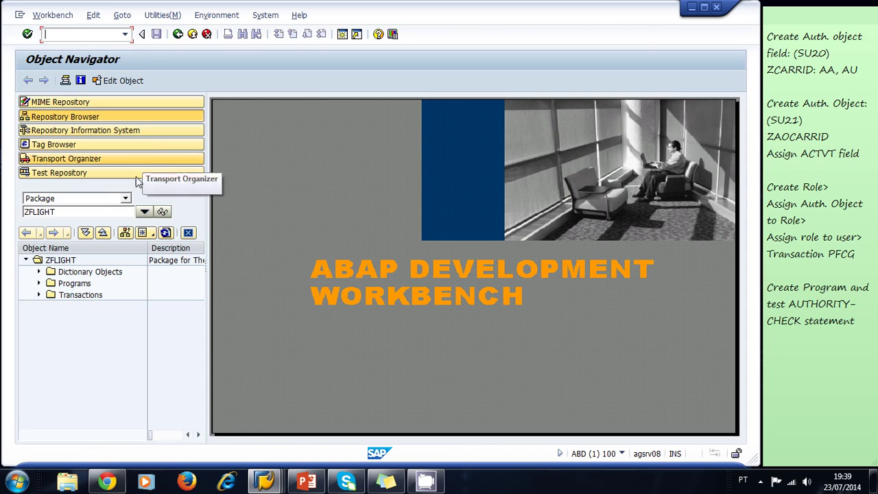
Step: Display the package ZABAP_COURSE in the repository browser
{"action": "double_click", "coordinate": [59, 212]}
{"action": "left_click", "coordinate": [60, 212]}
{"action": "left_click_drag", "start_coordinate": [59, 212], "coordinate": [29, 211]}
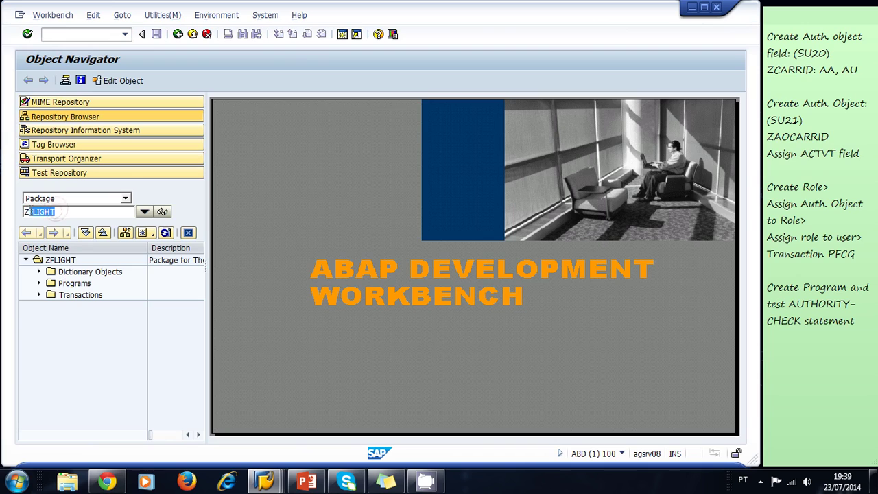
{"action": "type", "text": "abap_course"}
{"action": "key", "text": "Return"}
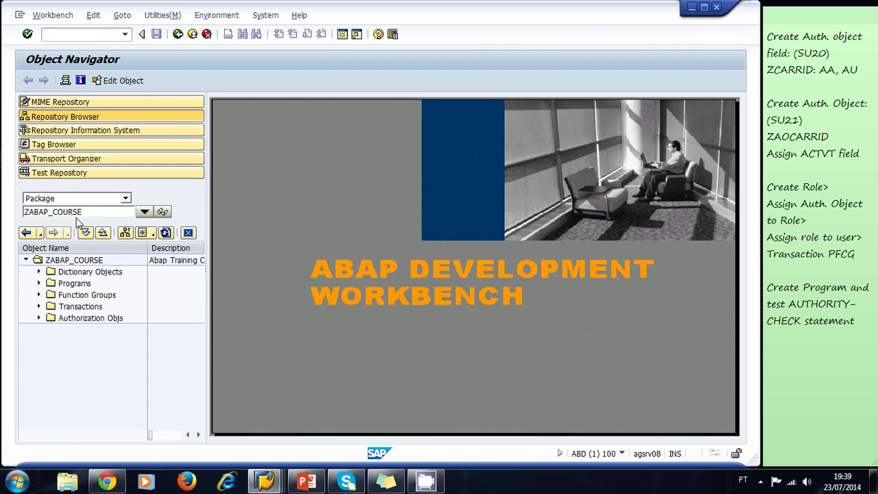
Step: Display the package ZFLIGHT and open its program ZFLIGHT_REPORT in the ABAP editor
{"action": "double_click", "coordinate": [41, 212]}
{"action": "type", "text": "zflight"}
{"action": "key", "text": "Return"}
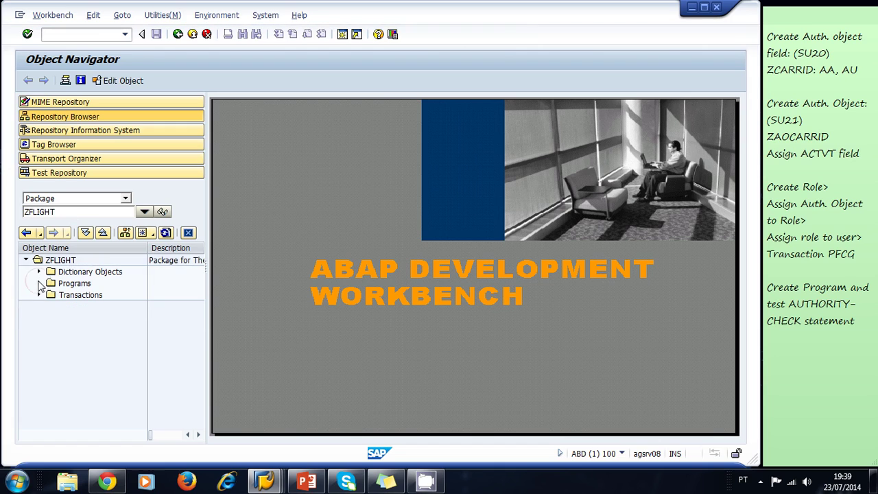
{"action": "left_click", "coordinate": [40, 283]}
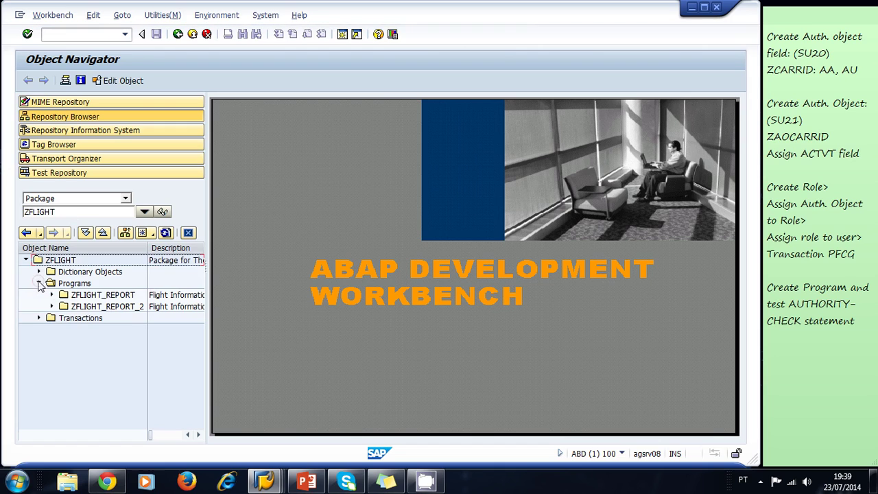
{"action": "double_click", "coordinate": [121, 296]}
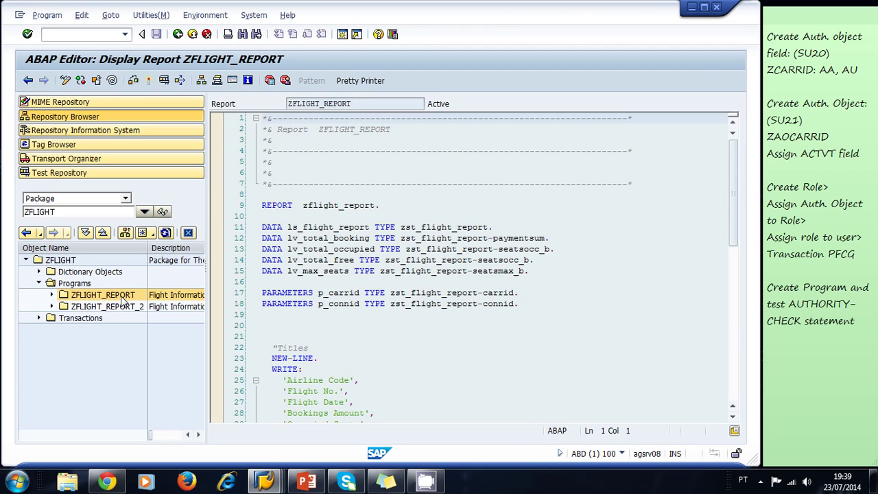
Step: Switch the report to change mode and insert an AUTHORITY-CHECK pattern for object ZAOCARRID on the blank line before the titles
{"action": "left_click", "coordinate": [307, 338]}
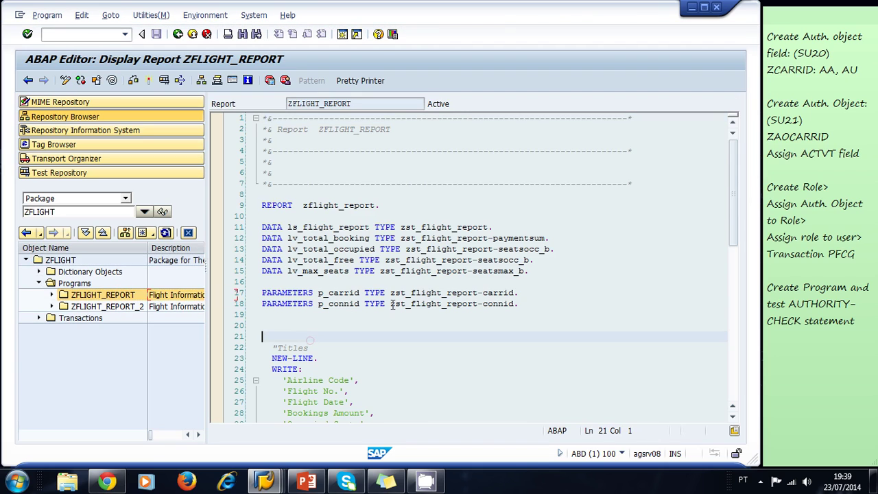
{"action": "scroll", "coordinate": [435, 284], "scroll_direction": "down", "scroll_amount": 3}
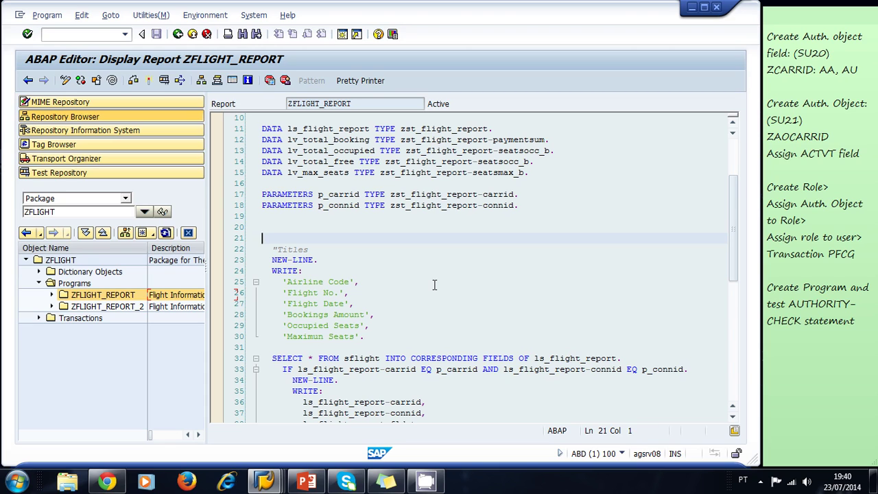
{"action": "left_click", "coordinate": [67, 80]}
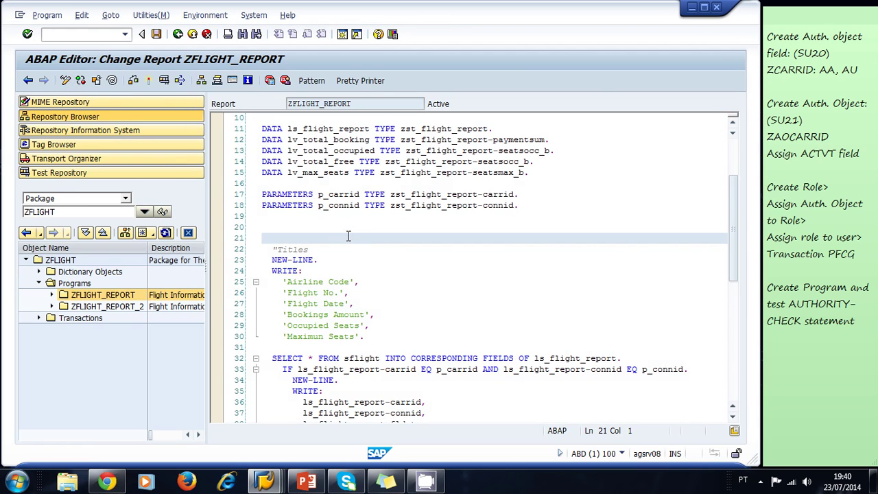
{"action": "left_click", "coordinate": [314, 81]}
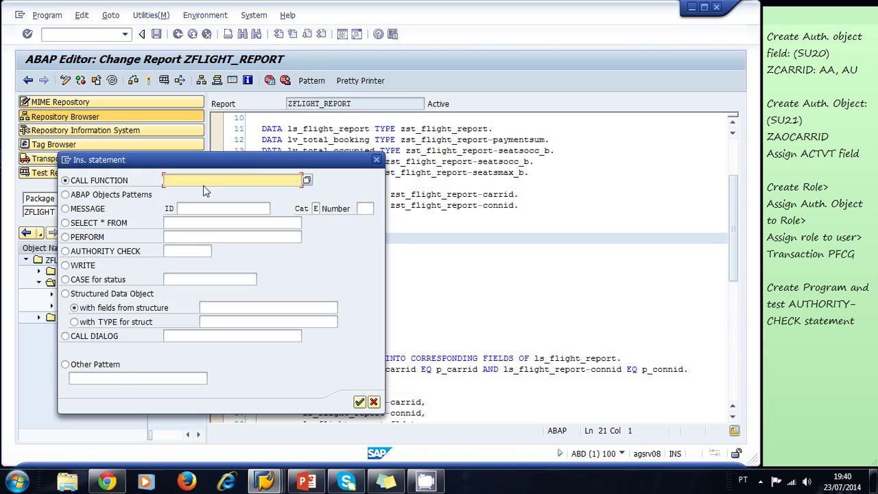
{"action": "left_click", "coordinate": [65, 251]}
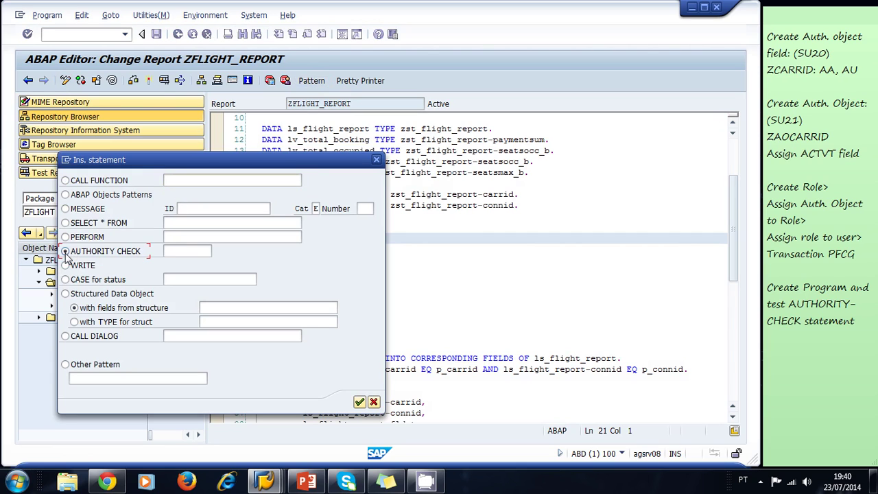
{"action": "left_click", "coordinate": [185, 253]}
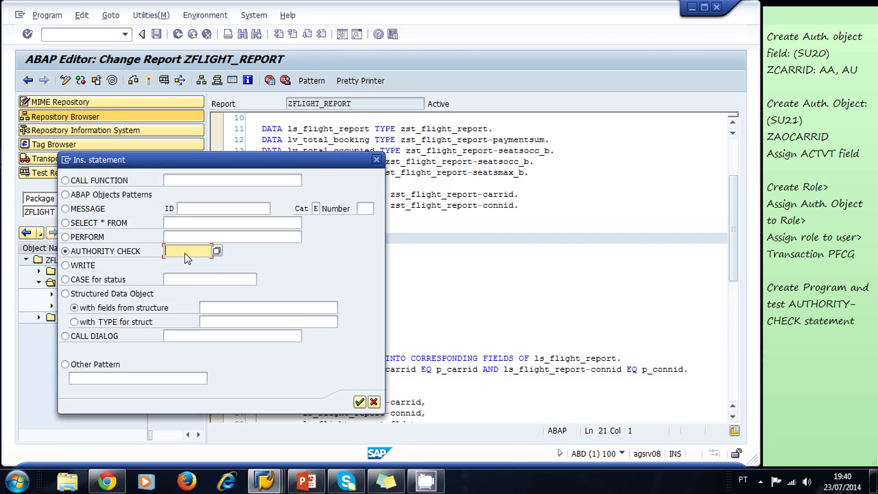
{"action": "type", "text": "zao"}
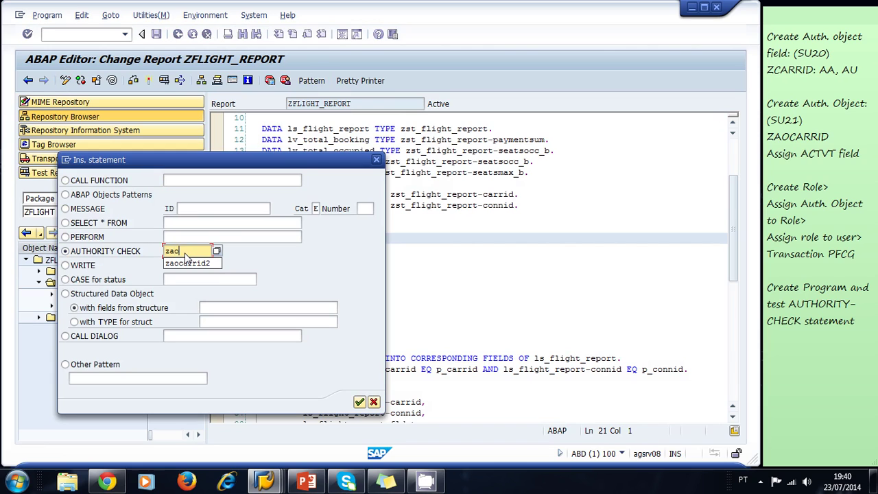
{"action": "type", "text": "carrid"}
{"action": "left_click", "coordinate": [185, 252]}
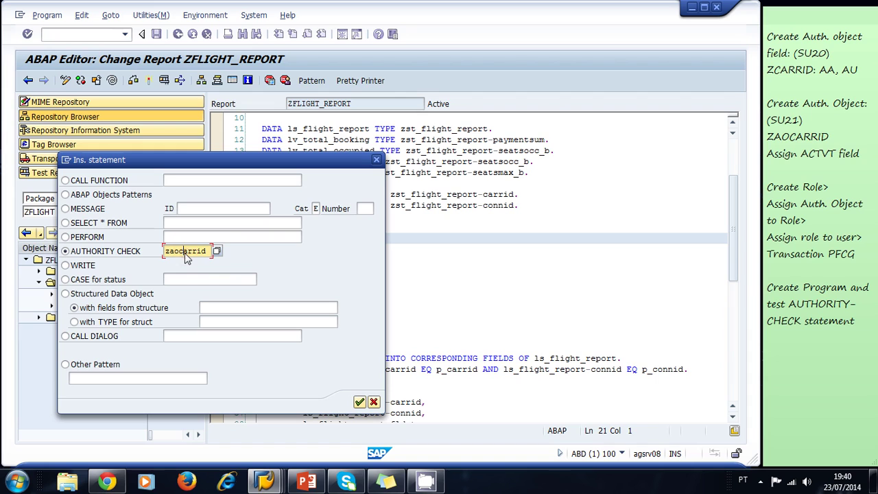
{"action": "left_click", "coordinate": [360, 402]}
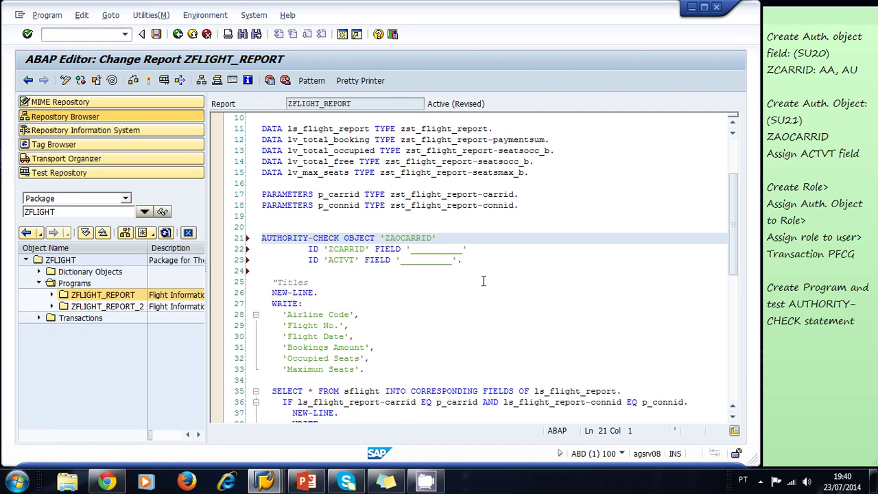
Step: Replace the quoted placeholder of the ZCARRID field in the authority check with the parameter p_carrid
{"action": "left_click", "coordinate": [467, 259]}
{"action": "scroll", "coordinate": [480, 257], "scroll_direction": "down", "scroll_amount": 1}
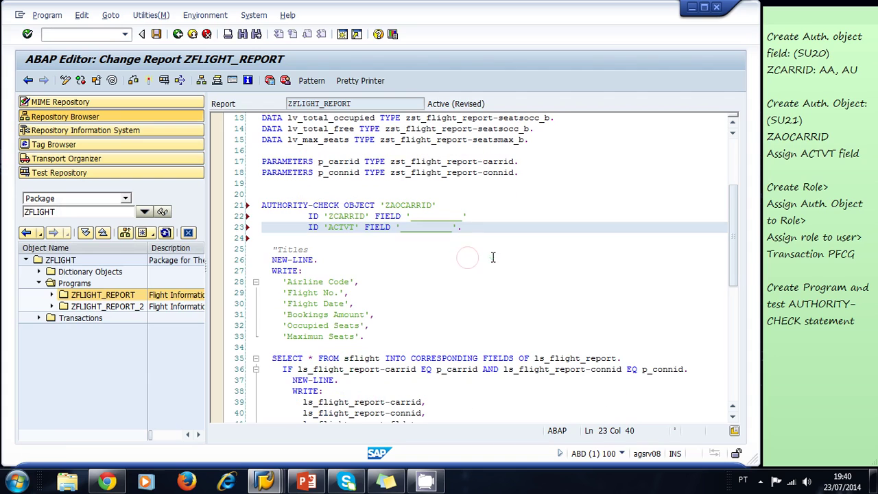
{"action": "left_click_drag", "start_coordinate": [466, 227], "coordinate": [277, 214]}
{"action": "left_click", "coordinate": [489, 230]}
{"action": "left_click_drag", "start_coordinate": [464, 216], "coordinate": [411, 219]}
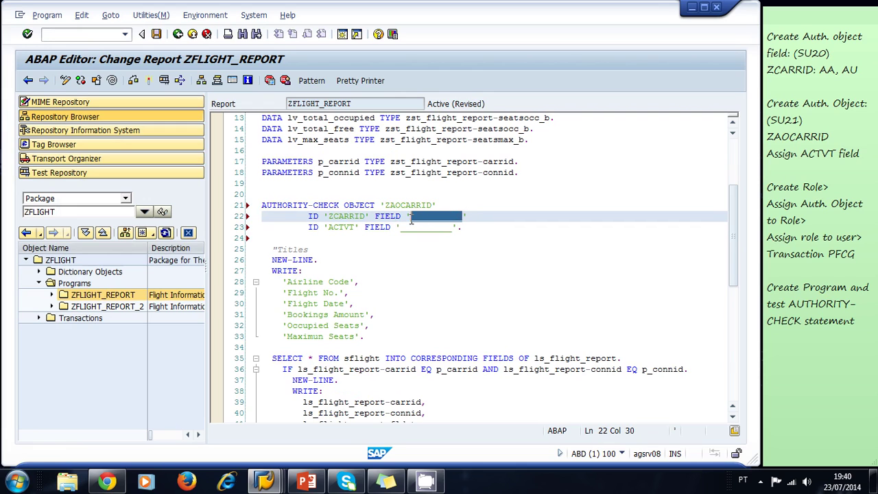
{"action": "key", "text": "Delete"}
{"action": "key", "text": "BackSpace"}
{"action": "key", "text": "BackSpace"}
{"action": "type", "text": "p_carrid"}
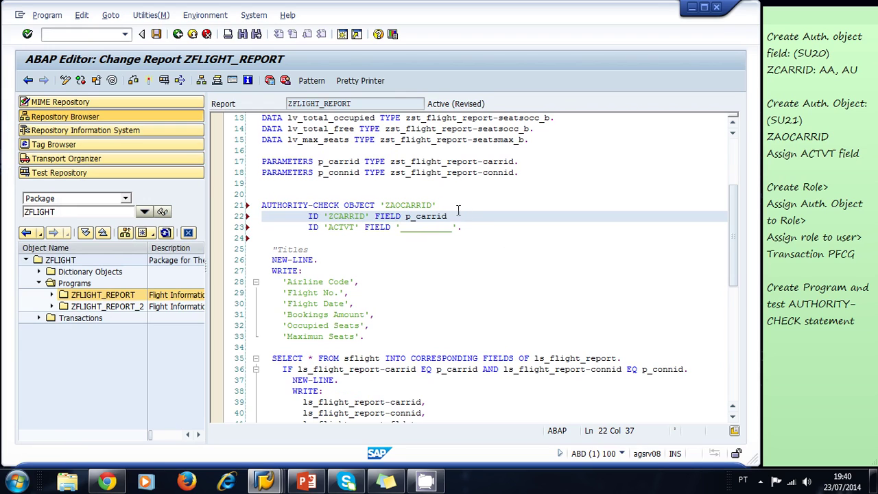
{"action": "double_click", "coordinate": [451, 216]}
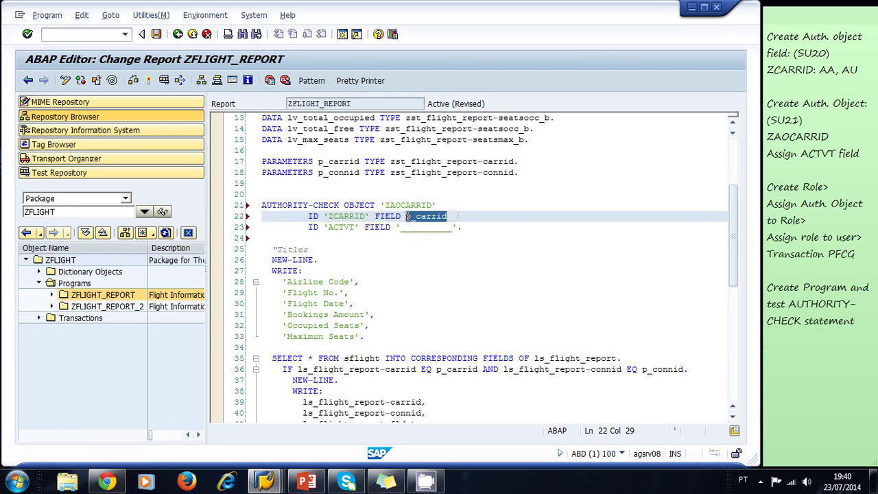
{"action": "left_click", "coordinate": [456, 215]}
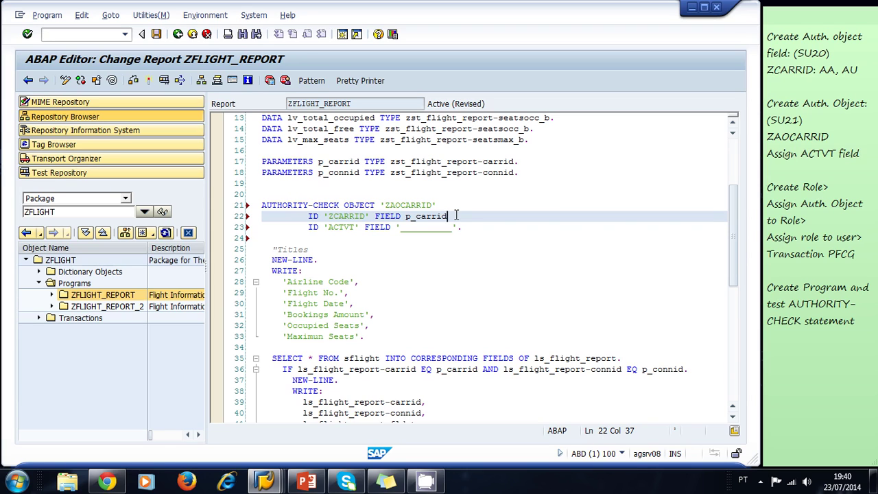
Step: Correct the second airline code after ZCARRID in the desktop sticky note to UA
{"action": "left_click", "coordinate": [849, 74]}
{"action": "key", "text": "BackSpace"}
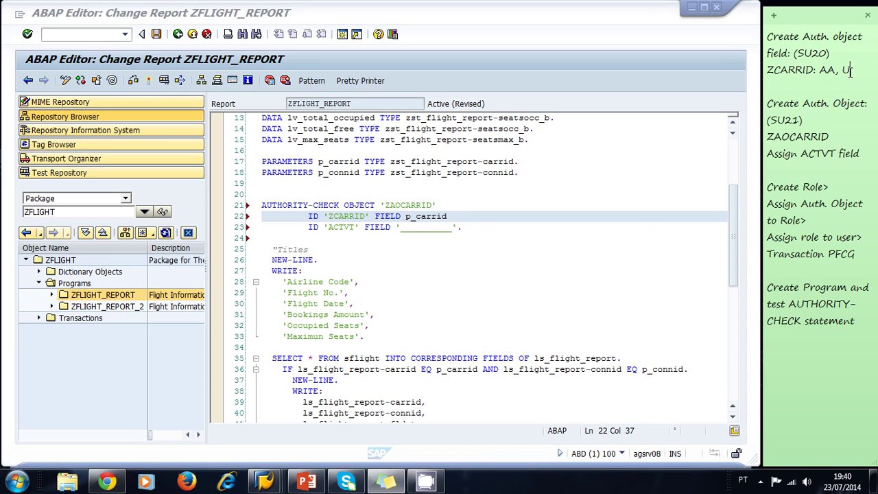
{"action": "type", "text": "A"}
Step: Replace the placeholder of the ACTVT field in the authority check with '03'
{"action": "left_click", "coordinate": [432, 227]}
{"action": "left_click_drag", "start_coordinate": [455, 228], "coordinate": [396, 227]}
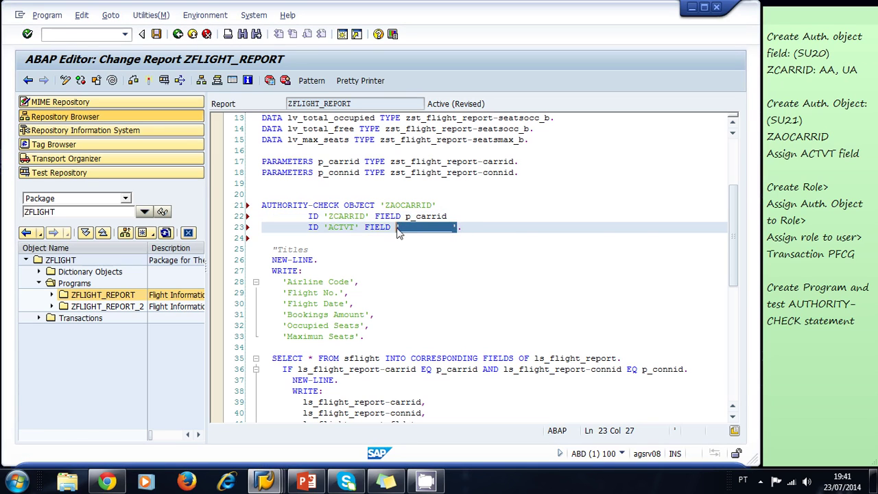
{"action": "key", "text": "Delete"}
{"action": "type", "text": "'"}
{"action": "type", "text": "03"}
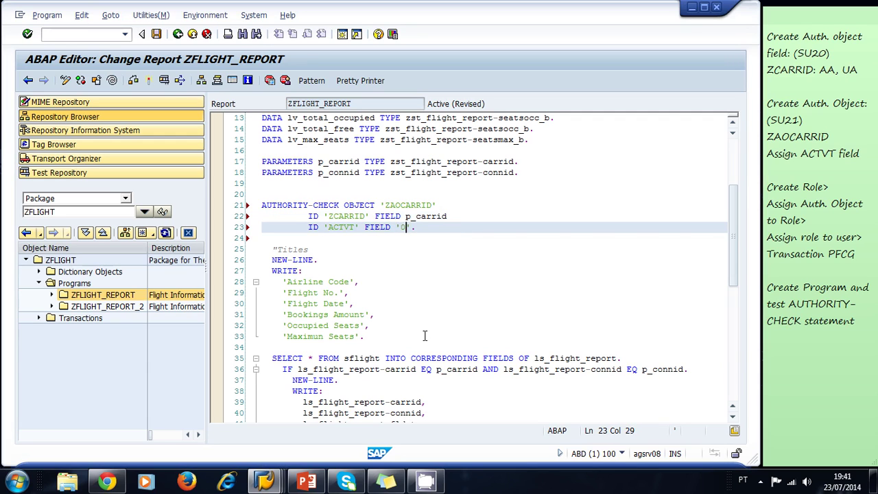
{"action": "left_click", "coordinate": [447, 226]}
{"action": "left_click", "coordinate": [397, 227]}
Step: Add an IF block testing sy-subrc eq 0 with an else branch below the authority check
{"action": "left_click", "coordinate": [425, 248]}
{"action": "key", "text": "Up"}
{"action": "key", "text": "Return"}
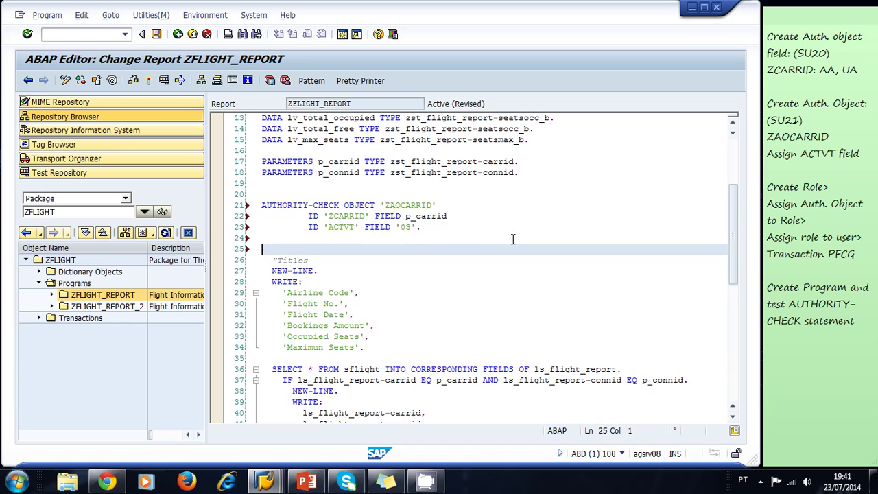
{"action": "type", "text": "IF"}
{"action": "key", "text": "Tab"}
{"action": "type", "text": "sy"}
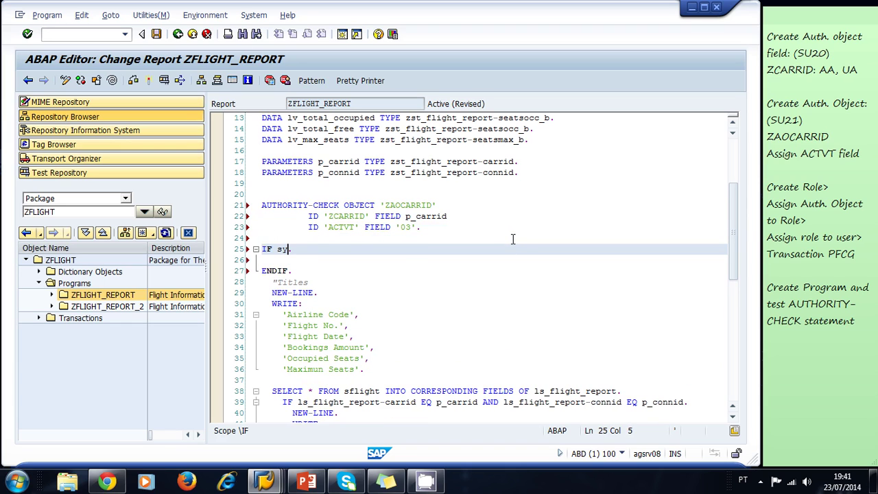
{"action": "type", "text": "-subrc eq 0"}
{"action": "key", "text": "Down"}
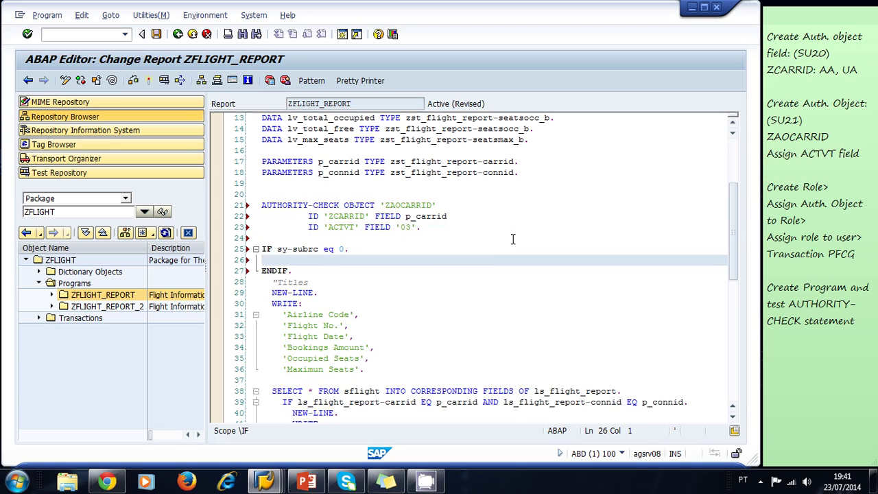
{"action": "key", "text": "Return"}
{"action": "type", "text": "else."}
{"action": "key", "text": "Return"}
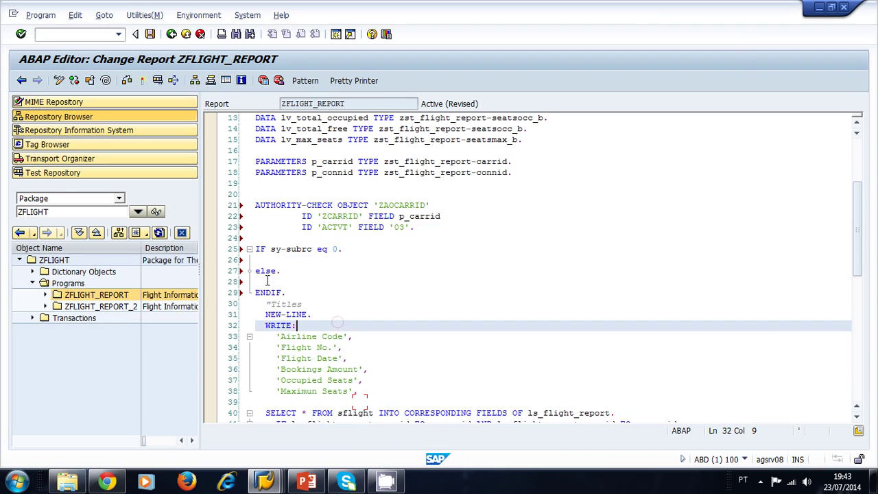
Step: Start a MESSAGE statement in the else branch with the text 'You do not have'
{"action": "left_click", "coordinate": [335, 279]}
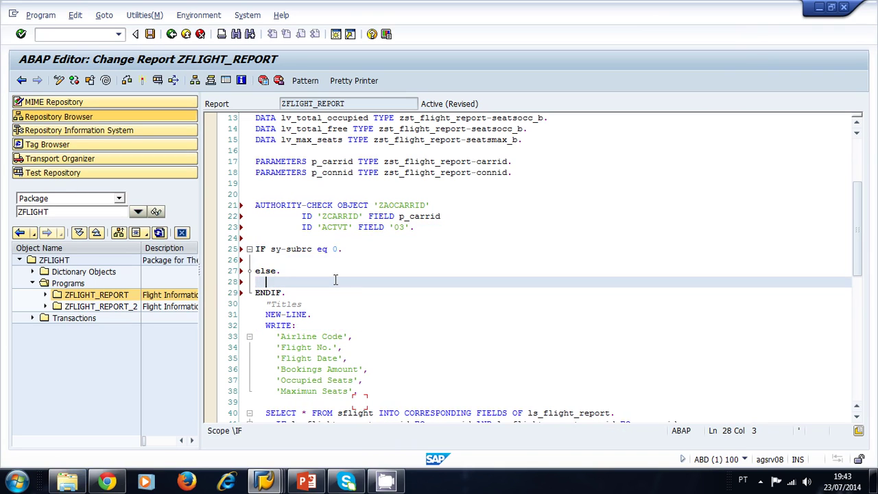
{"action": "type", "text": "mess"}
{"action": "key", "text": "Tab"}
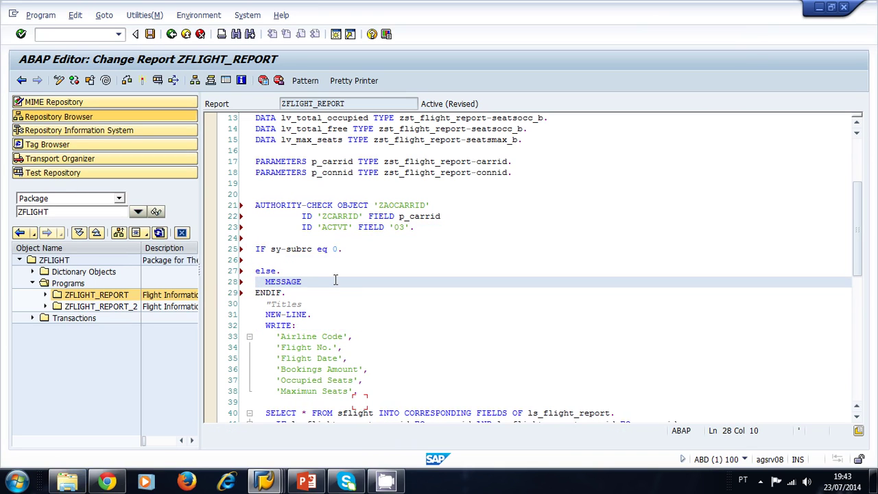
{"action": "type", "text": "'You don't ha"}
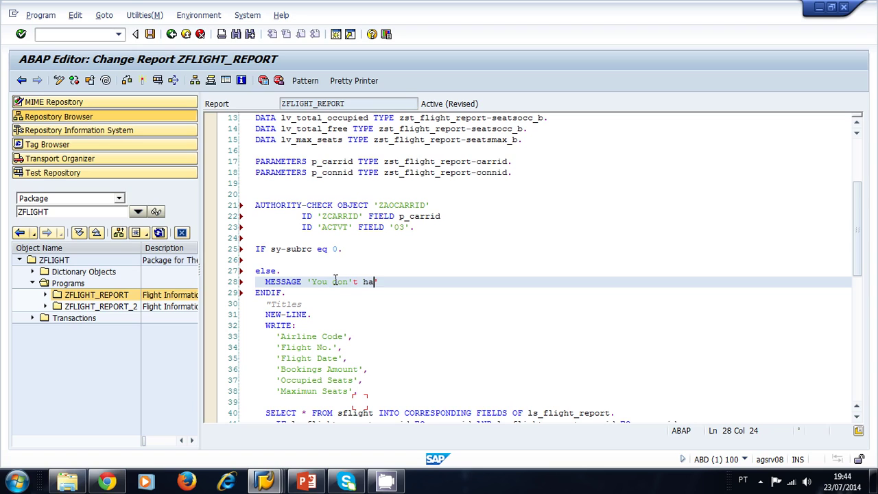
{"action": "type", "text": "ve"}
{"action": "key", "text": "Left"}
{"action": "key", "text": "Left"}
{"action": "key", "text": "Left"}
{"action": "key", "text": "Left"}
{"action": "key", "text": "Left"}
{"action": "key", "text": "Left"}
{"action": "key", "text": "BackSpace"}
{"action": "key", "text": "BackSpace"}
{"action": "type", "text": "no"}
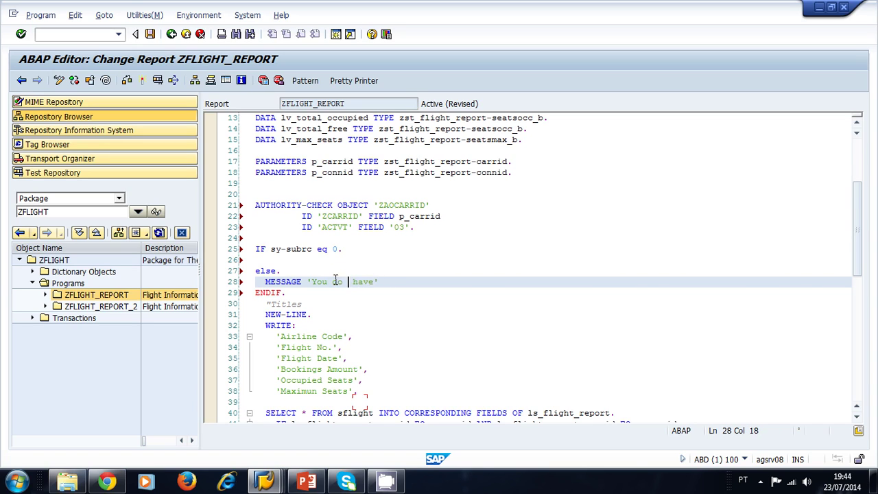
Step: Complete the MESSAGE statement in the else branch as 'You do not have authorization for that airline!' with TYPE 'I'
{"action": "key", "text": "Right"}
{"action": "key", "text": "Right"}
{"action": "key", "text": "Right"}
{"action": "key", "text": "Right"}
{"action": "key", "text": "Right"}
{"action": "key", "text": "Right"}
{"action": "type", "text": "authorization"}
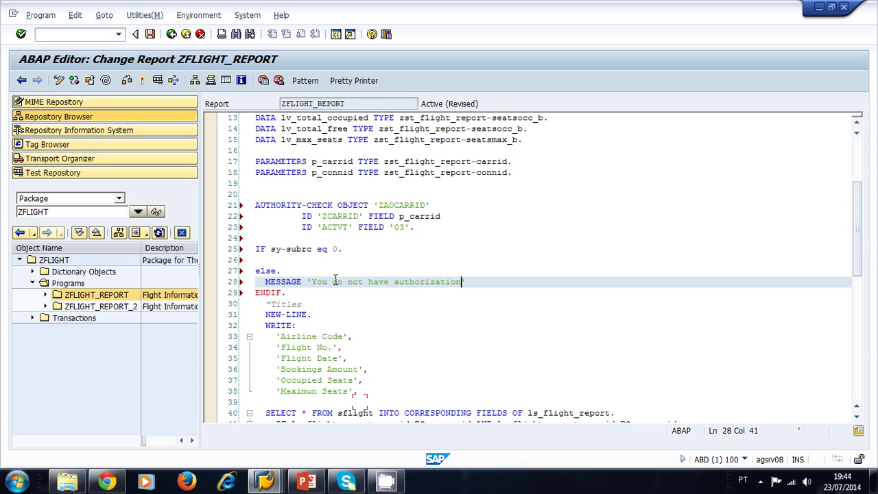
{"action": "type", "text": " for that airline!' TYPE 'I"}
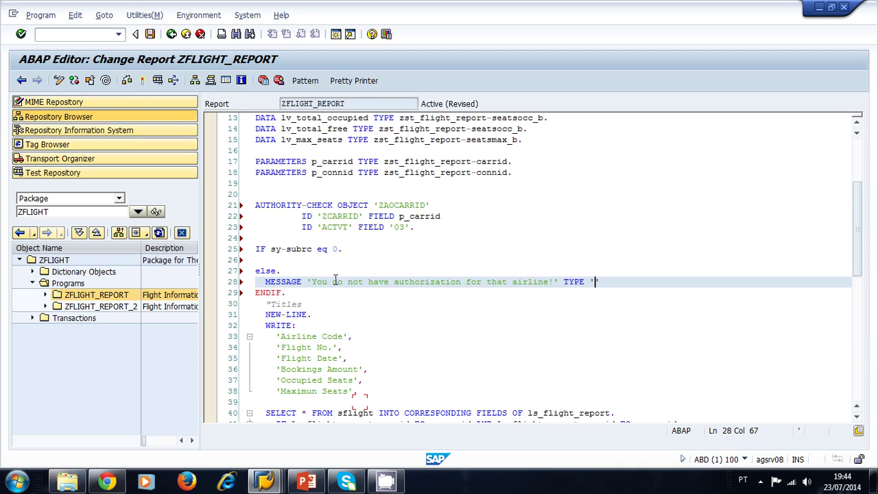
{"action": "type", "text": "'."}
Step: Move the report code from below ENDIF into the IF sy-subrc eq 0 branch and format the source with Pretty Printer
{"action": "scroll", "coordinate": [335, 278], "scroll_direction": "down", "scroll_amount": 1}
{"action": "left_click_drag", "start_coordinate": [258, 270], "coordinate": [398, 373]}
{"action": "key", "text": "Delete"}
{"action": "scroll", "coordinate": [411, 319], "scroll_direction": "up", "scroll_amount": 6}
{"action": "left_click", "coordinate": [317, 271]}
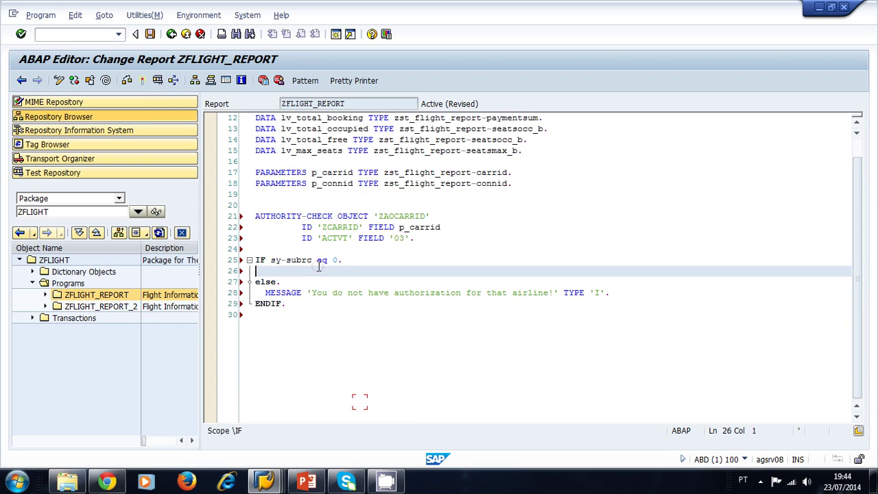
{"action": "key", "text": "ctrl+z"}
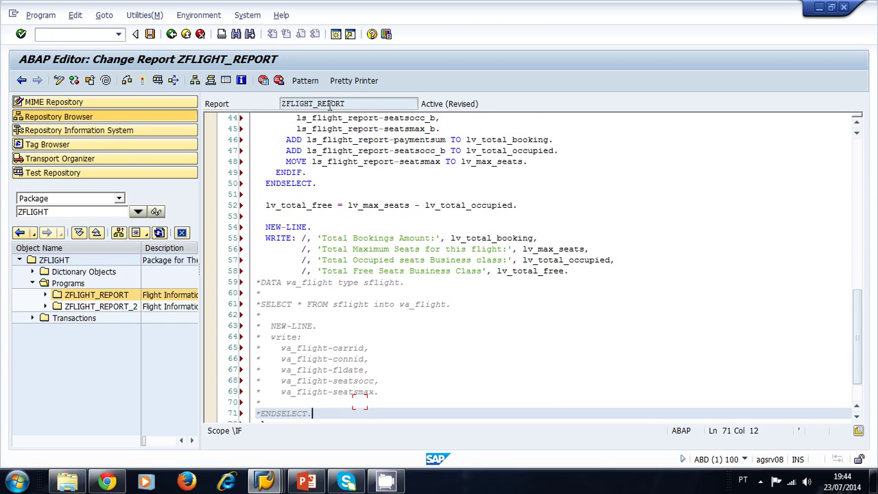
{"action": "left_click", "coordinate": [351, 81]}
{"action": "left_click", "coordinate": [421, 357]}
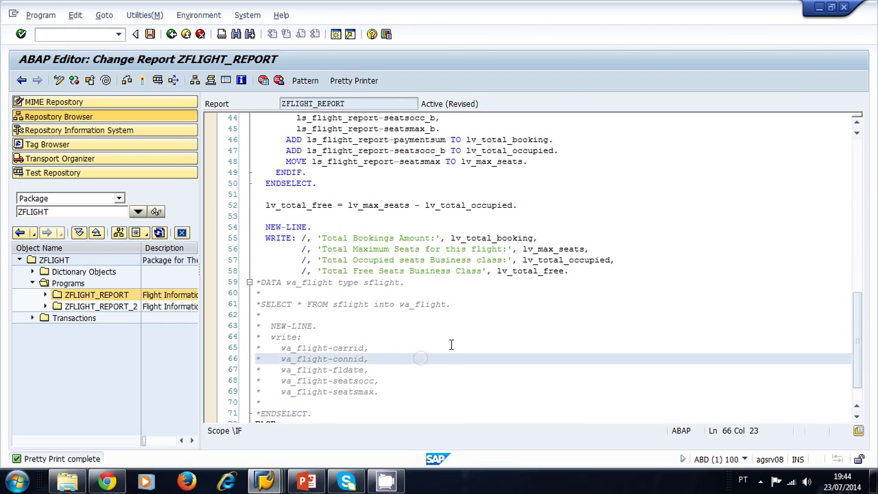
Step: Delete the commented-out wa_flight block, from the DATA line through ENDSELECT, above the ELSE branch
{"action": "scroll", "coordinate": [450, 345], "scroll_direction": "down", "scroll_amount": 3}
{"action": "left_click_drag", "start_coordinate": [319, 312], "coordinate": [259, 184]}
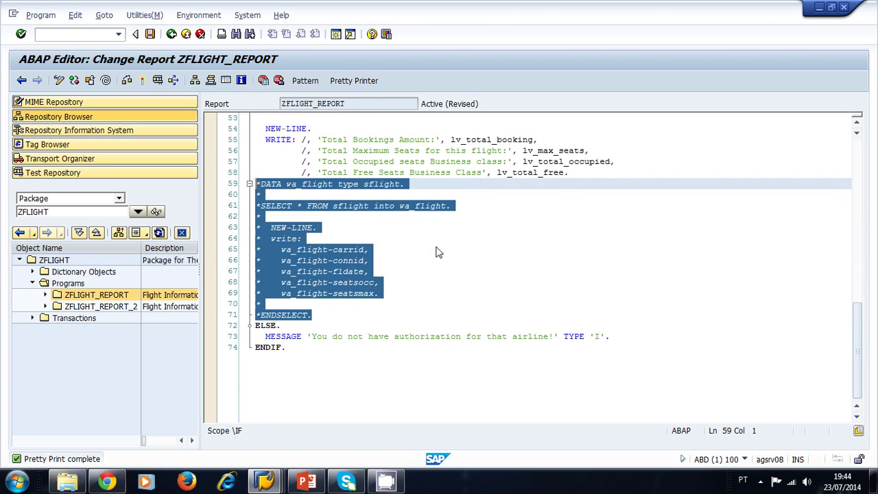
{"action": "key", "text": "Delete"}
Step: Review the report source, examining the authority check's object ZAOCARRID and its fields ZCARRID and ACTVT
{"action": "scroll", "coordinate": [438, 247], "scroll_direction": "up", "scroll_amount": 15}
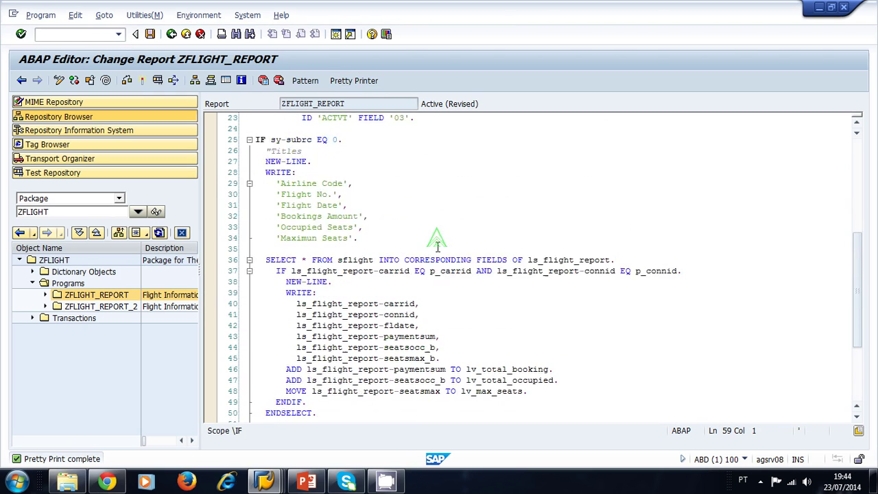
{"action": "scroll", "coordinate": [438, 246], "scroll_direction": "up", "scroll_amount": 2}
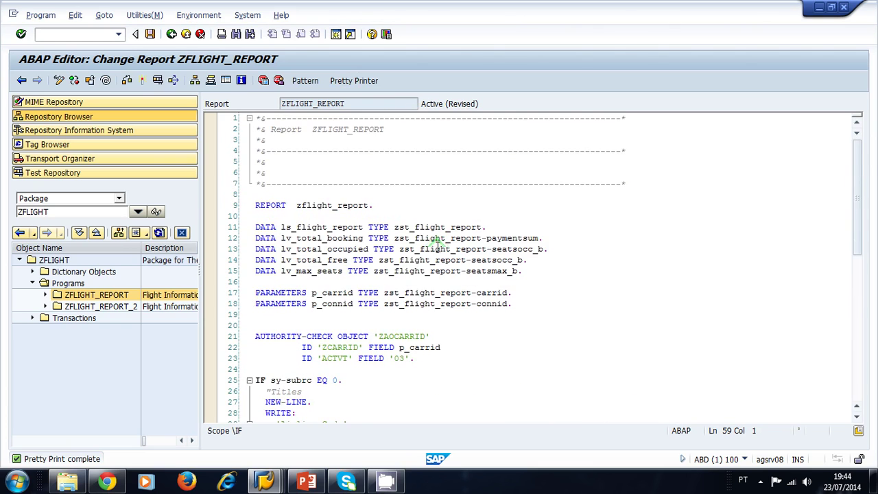
{"action": "scroll", "coordinate": [435, 244], "scroll_direction": "down", "scroll_amount": 4}
{"action": "left_click", "coordinate": [386, 245]}
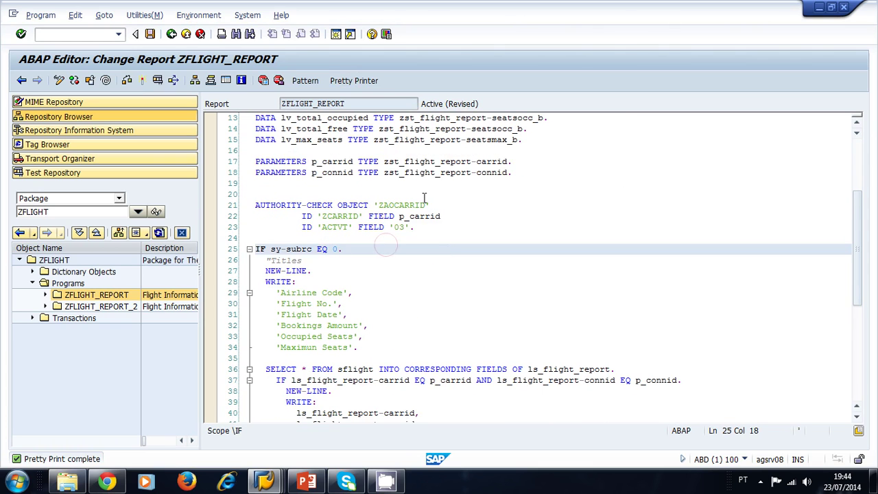
{"action": "left_click", "coordinate": [413, 206]}
{"action": "left_click", "coordinate": [441, 207]}
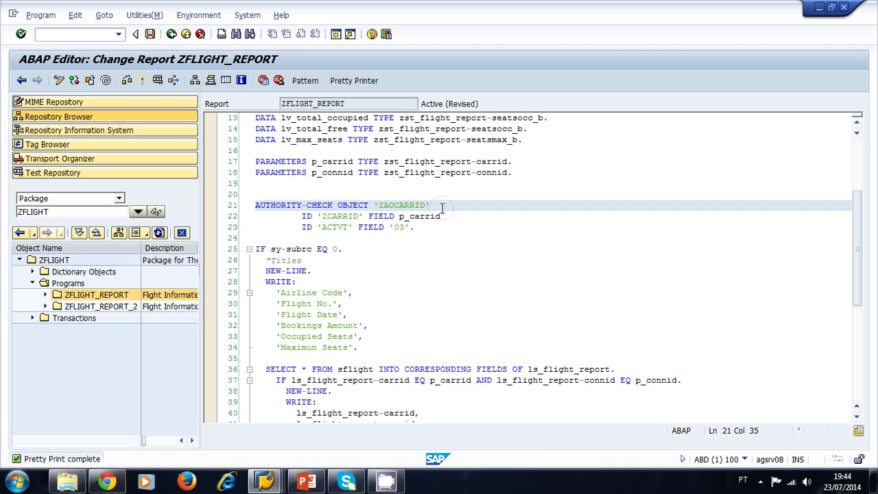
{"action": "left_click", "coordinate": [427, 229]}
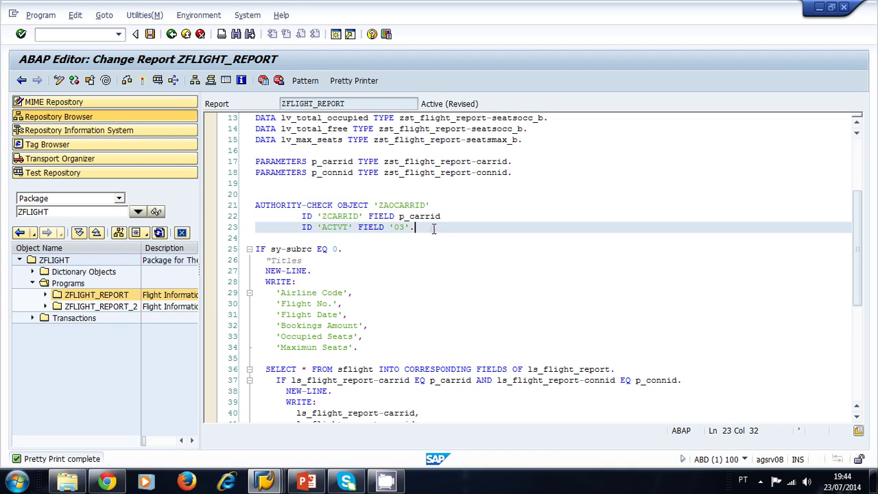
{"action": "left_click", "coordinate": [447, 216]}
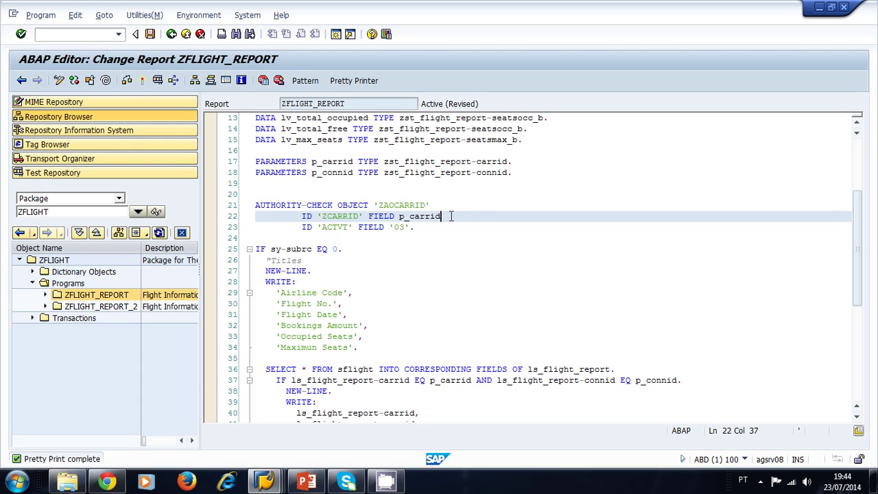
Step: Check the syntax of ZFLIGHT_REPORT and activate the report
{"action": "left_click", "coordinate": [127, 81]}
{"action": "left_click", "coordinate": [145, 82]}
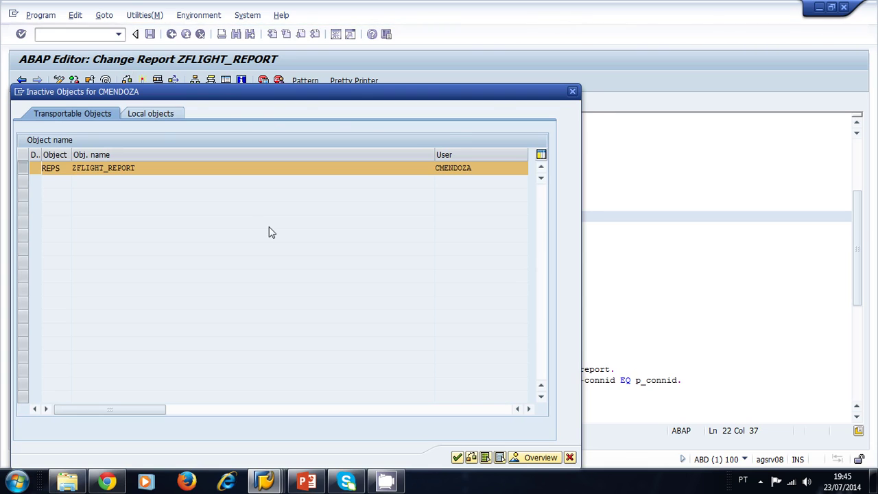
{"action": "key", "text": "Return"}
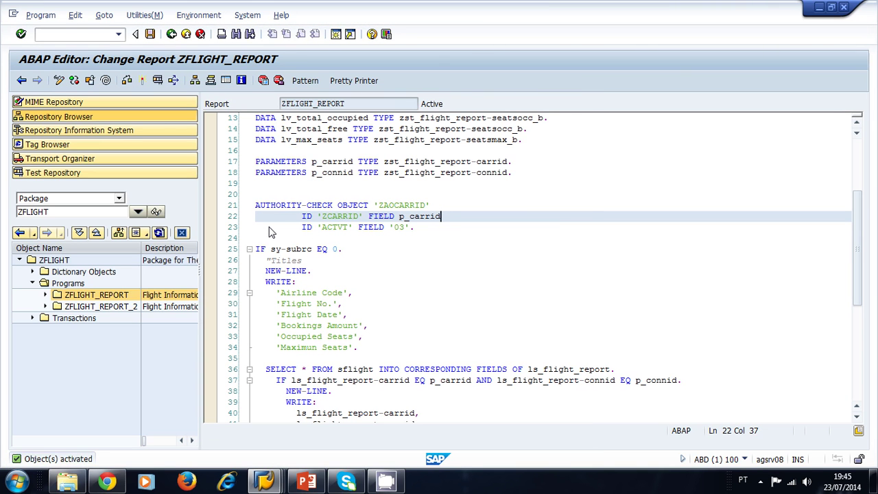
Step: Test the report with airline code AA and flight number 17, and return to the selection screen
{"action": "left_click", "coordinate": [157, 81]}
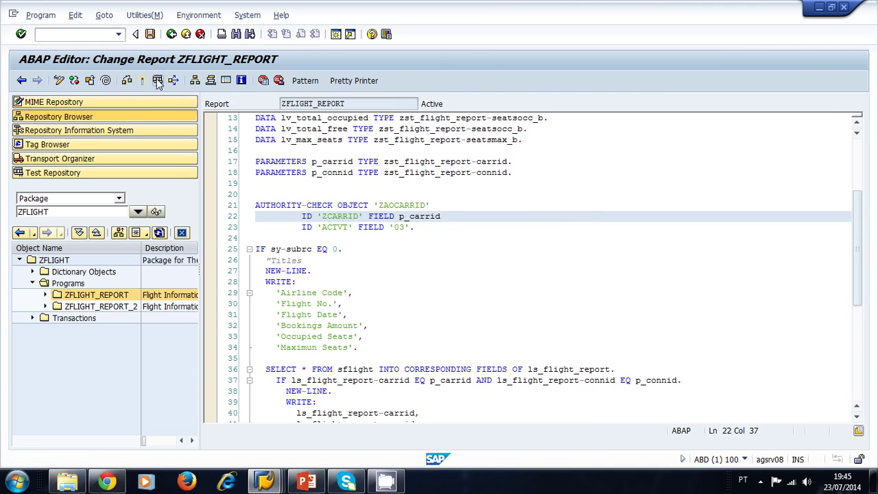
{"action": "left_click", "coordinate": [186, 103]}
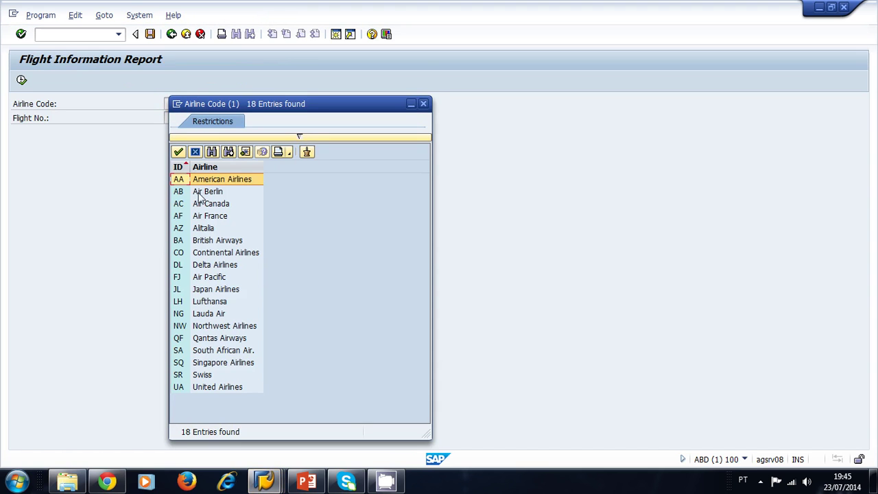
{"action": "double_click", "coordinate": [178, 179]}
{"action": "left_click", "coordinate": [181, 121]}
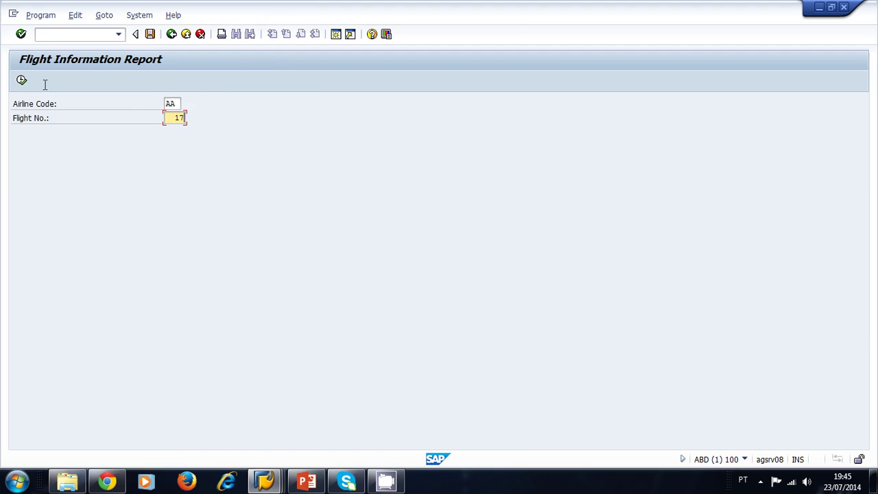
{"action": "left_click", "coordinate": [21, 82]}
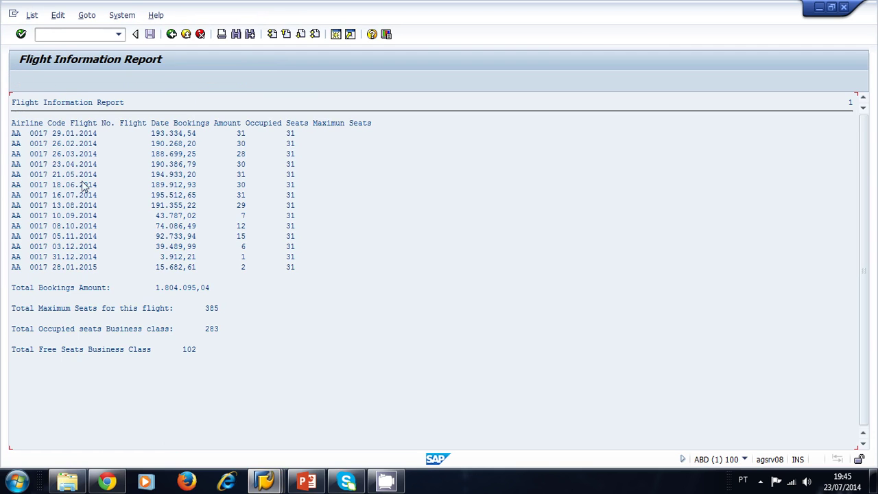
{"action": "left_click", "coordinate": [172, 34]}
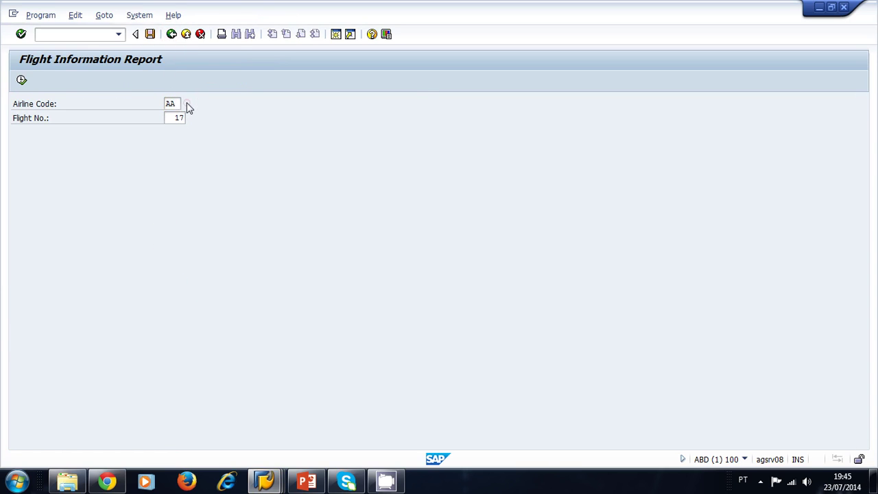
Step: Test the report's authorization check with airline code AC and flight number 17, and close the resulting message
{"action": "left_click", "coordinate": [186, 103]}
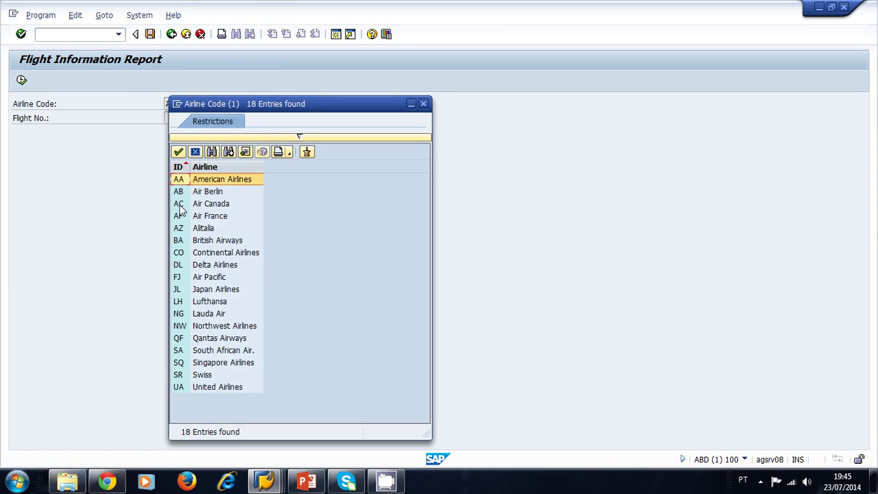
{"action": "double_click", "coordinate": [179, 204]}
{"action": "left_click", "coordinate": [174, 118]}
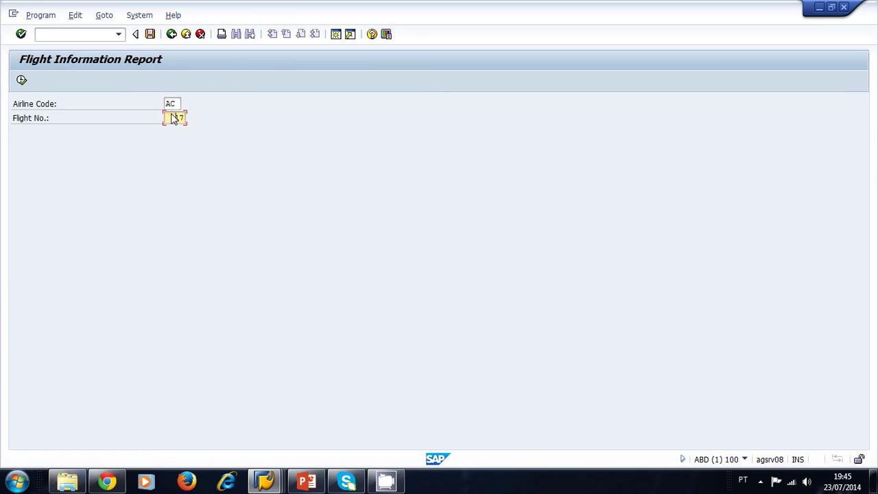
{"action": "left_click", "coordinate": [21, 80]}
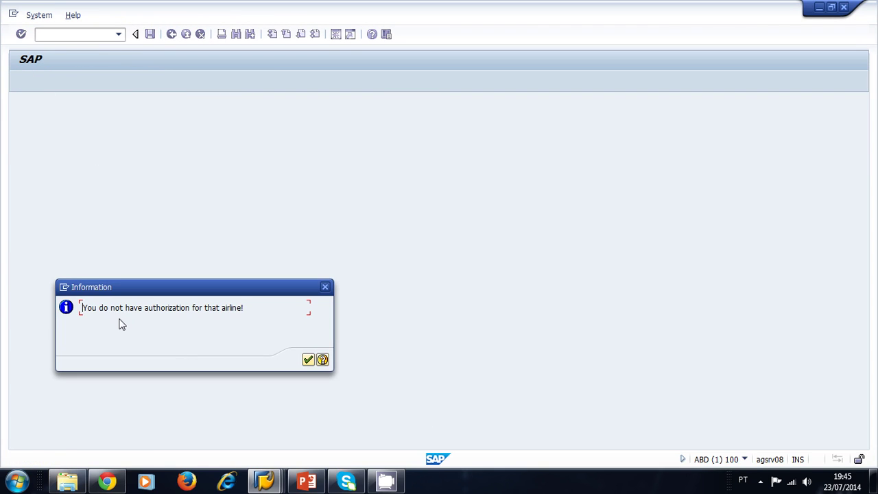
{"action": "left_click", "coordinate": [308, 360]}
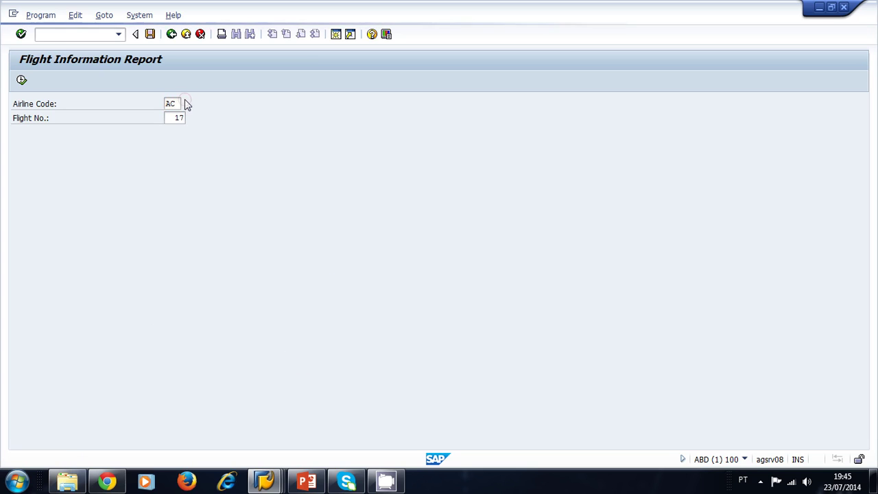
Step: Test the report with airline code UA and flight number 17, and return to the selection screen
{"action": "left_click", "coordinate": [184, 102]}
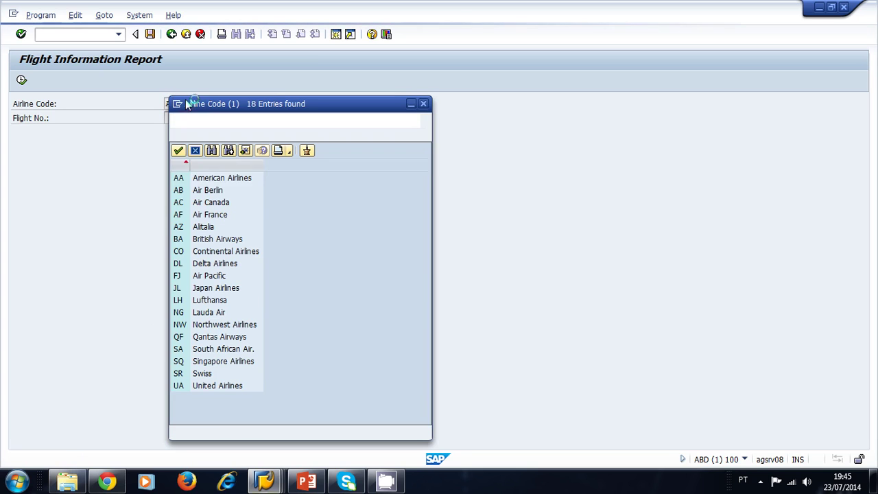
{"action": "double_click", "coordinate": [178, 386]}
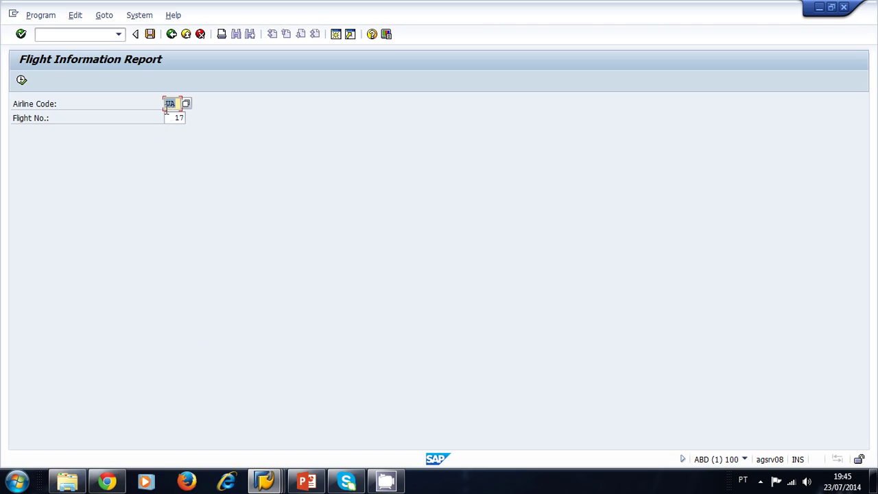
{"action": "left_click", "coordinate": [21, 80]}
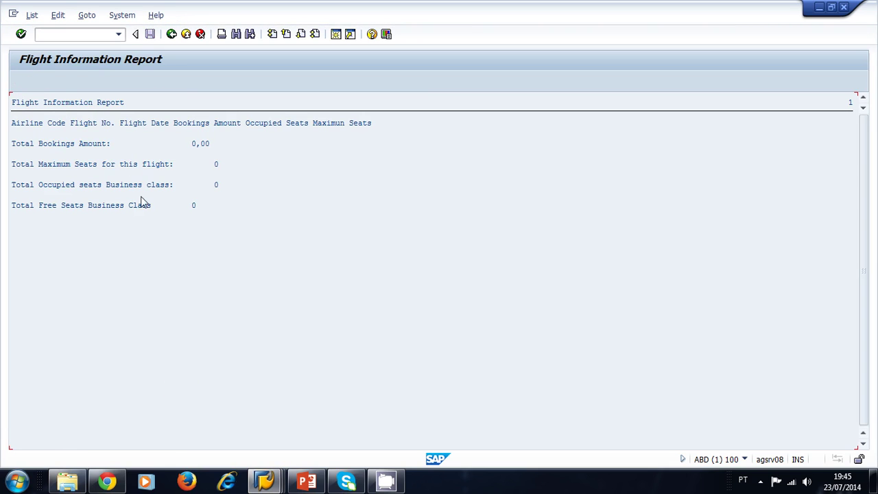
{"action": "left_click", "coordinate": [172, 34]}
Step: Test the report's authorization check with airline code JL and flight number 17, and close the resulting message
{"action": "left_click", "coordinate": [186, 104]}
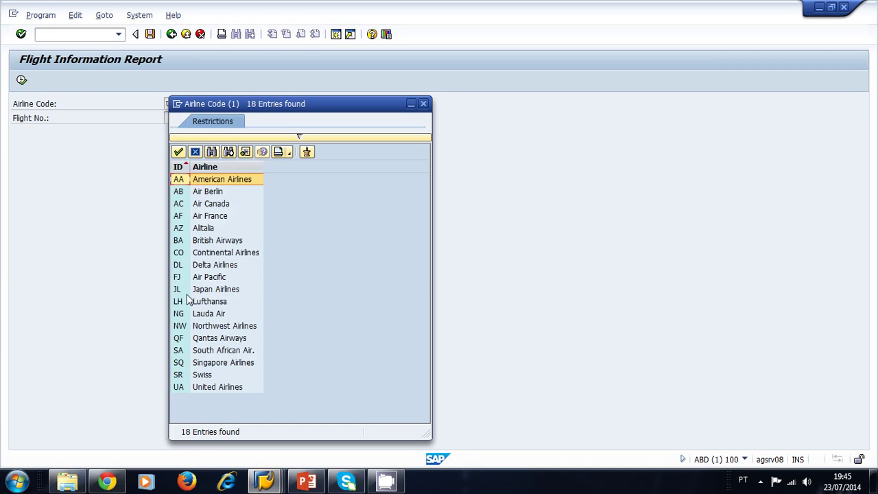
{"action": "double_click", "coordinate": [178, 291]}
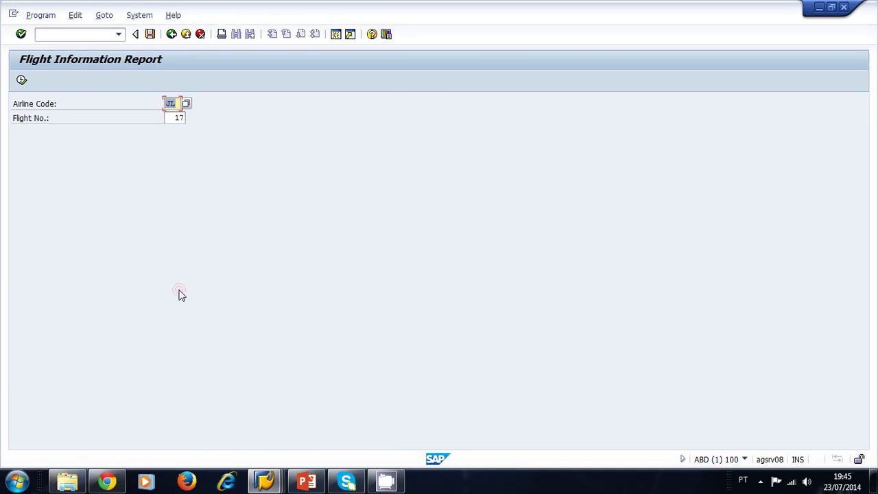
{"action": "left_click", "coordinate": [21, 80]}
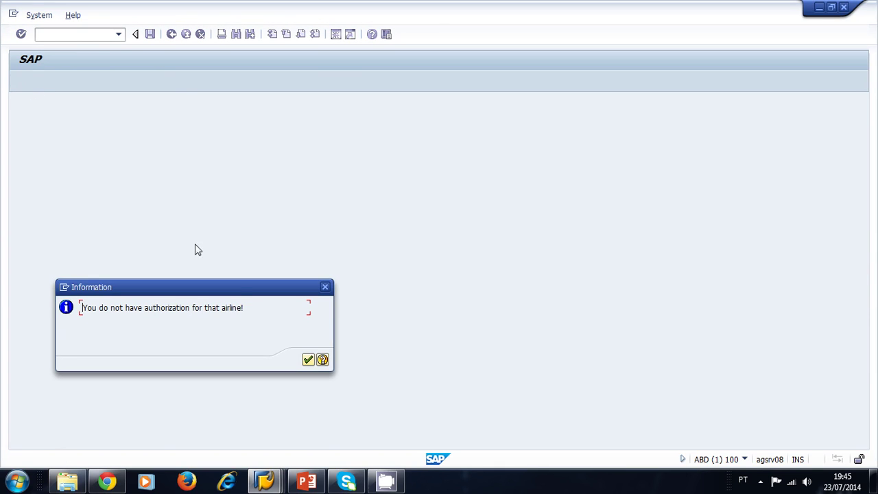
{"action": "left_click", "coordinate": [308, 361]}
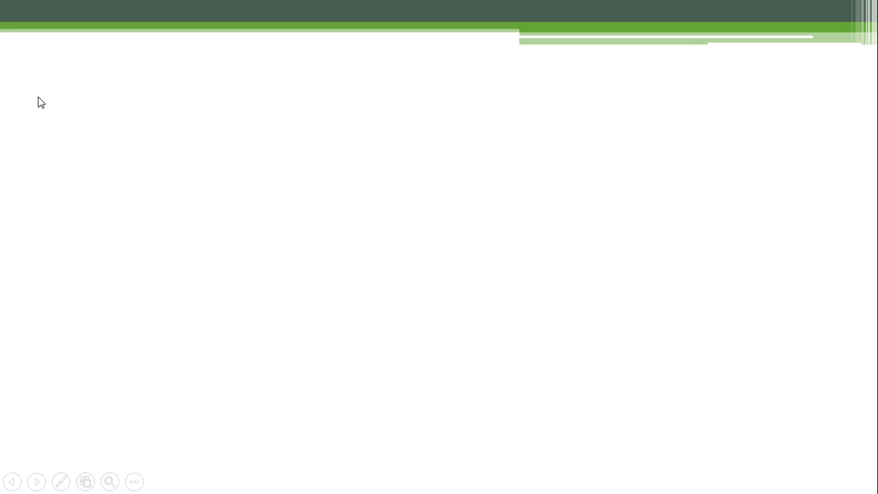
{"action": "left_click", "coordinate": [38, 100]}
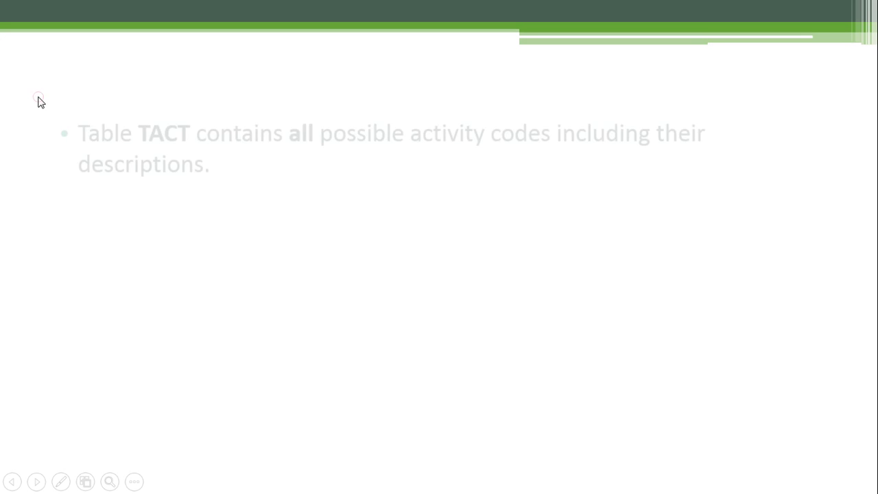